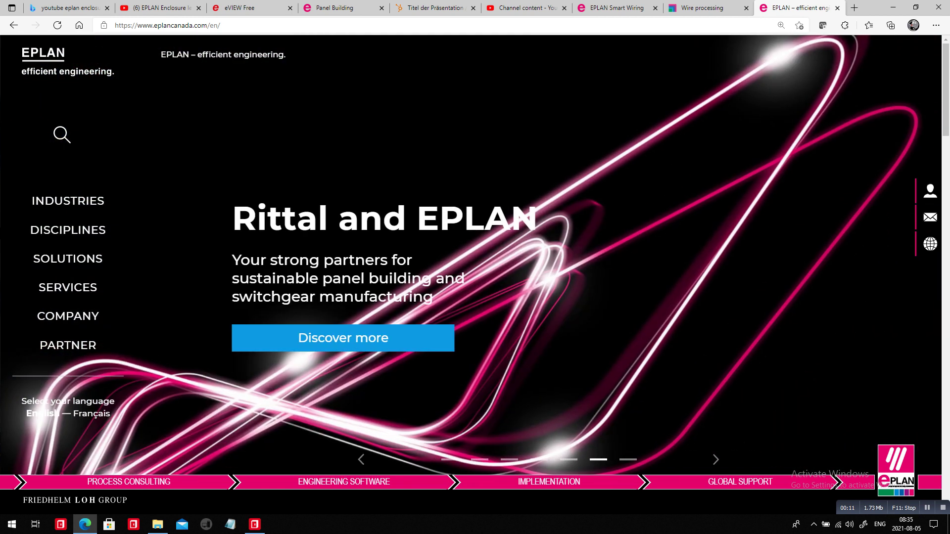
Open the Rittal and EPLAN value chain page and look through its Engineering, Sourcing, Manufacturing and Operations sections
click(343, 338)
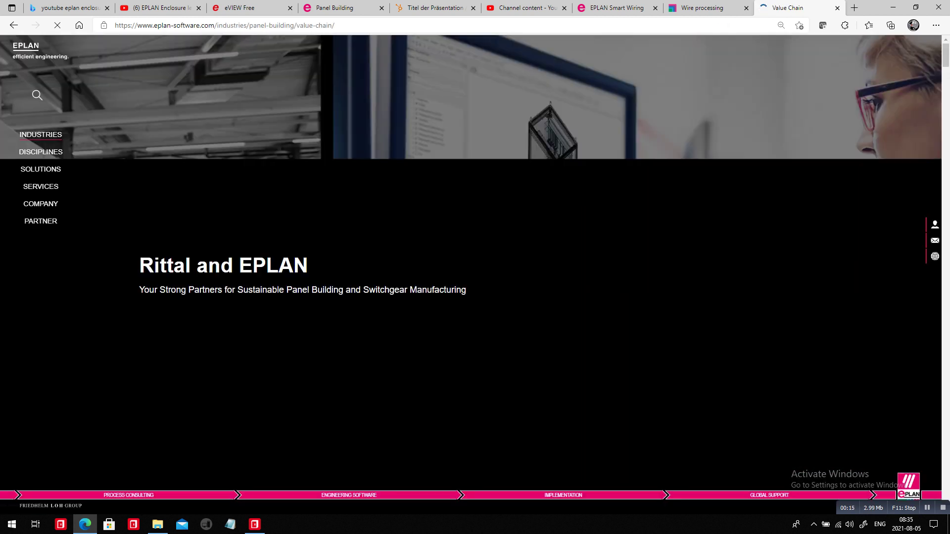
scroll(475, 272, down, 10)
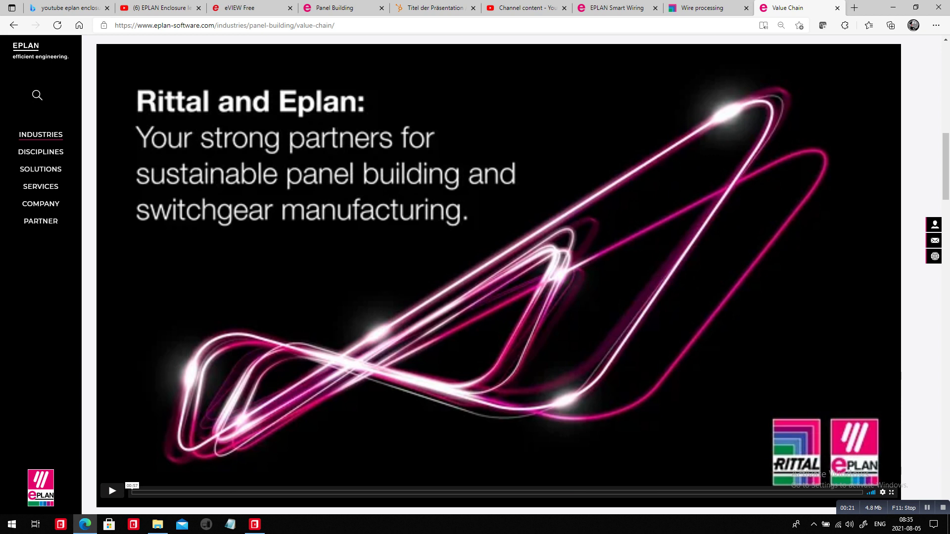
scroll(499, 275, down, 12)
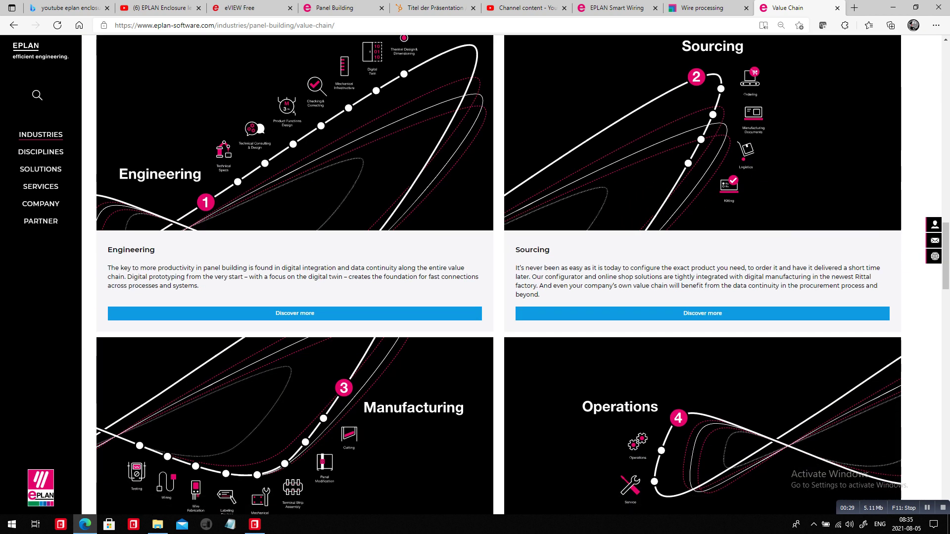
scroll(499, 275, down, 4)
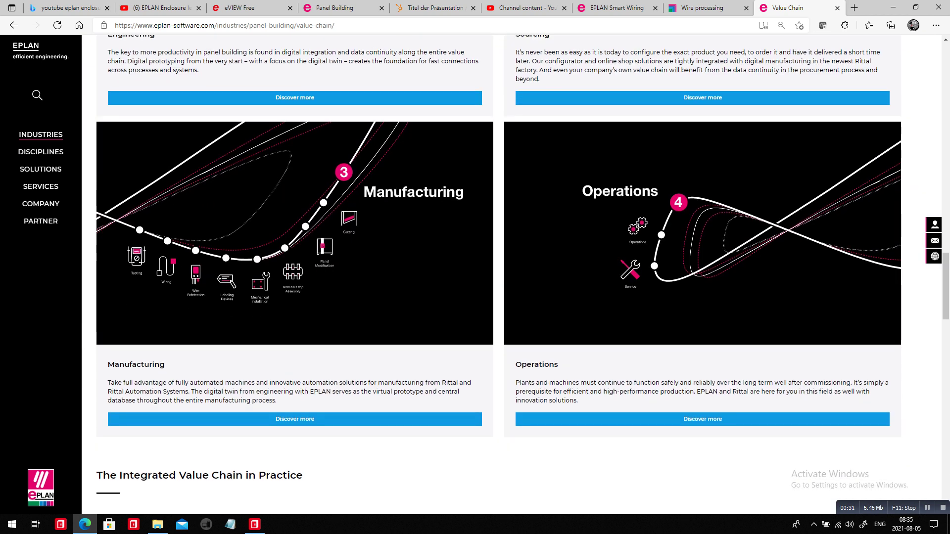
Open the Manufacturing details of the value chain and review the solutions from Cutting through to Wiring
click(295, 419)
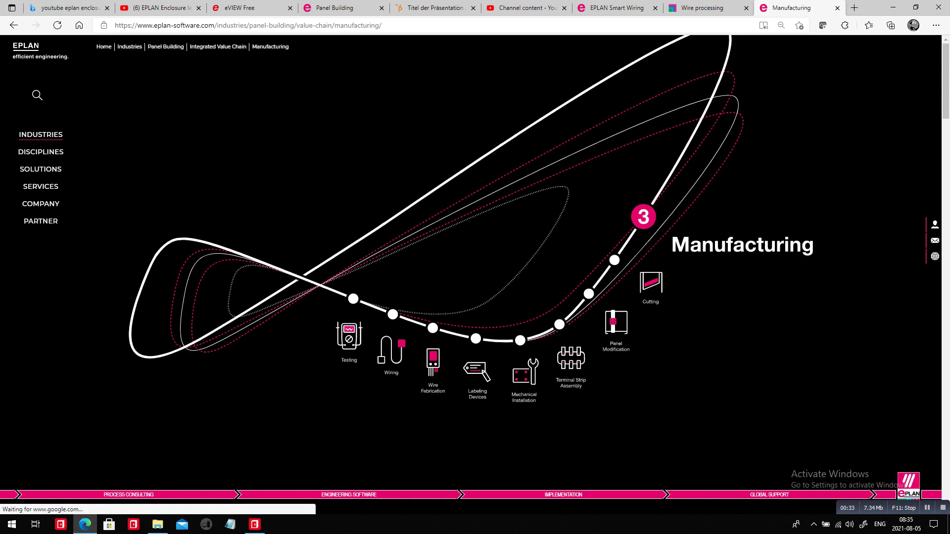
scroll(511, 275, down, 15)
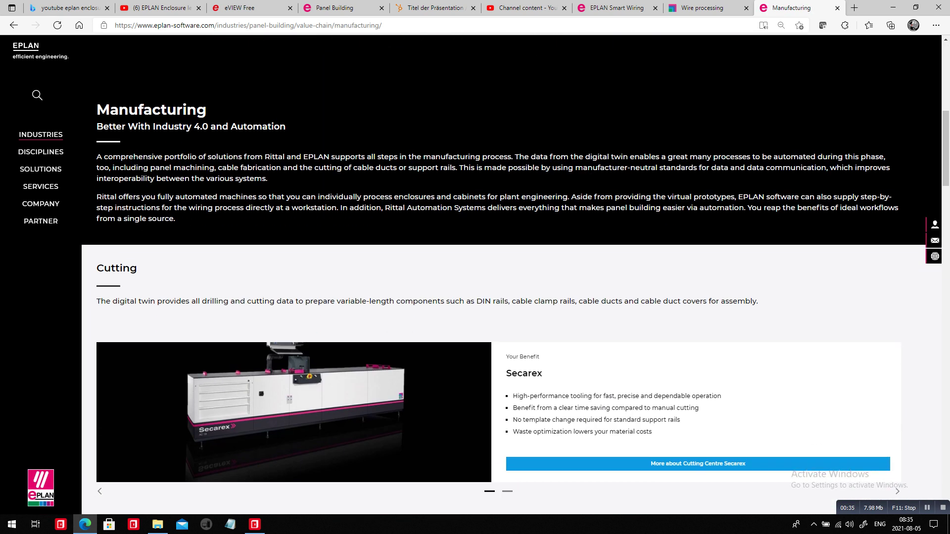
scroll(498, 274, down, 16)
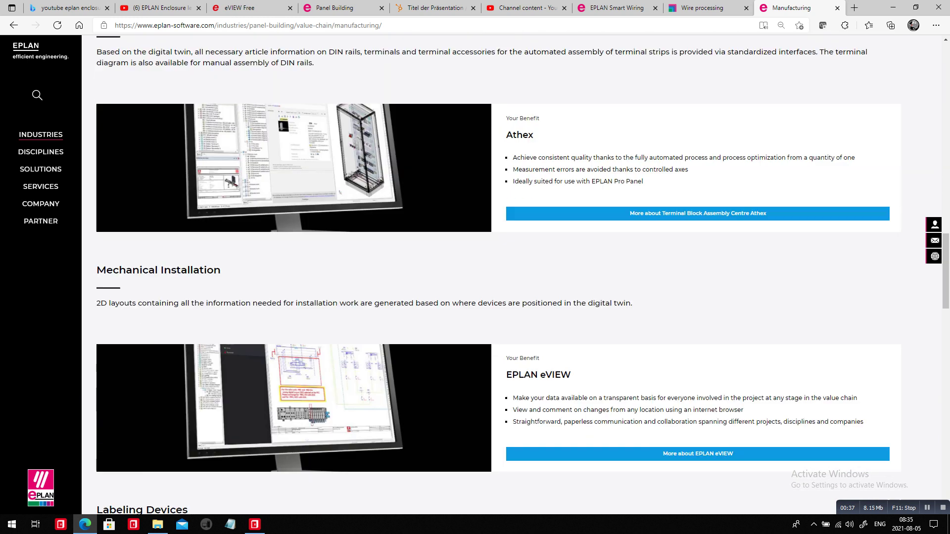
scroll(499, 275, down, 11)
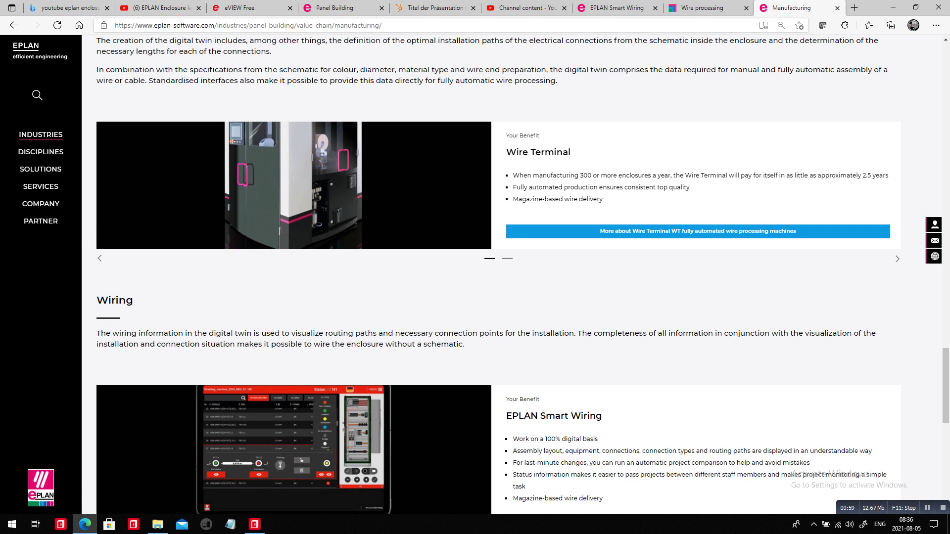
View Rittal's Wire processing page, switch to EPLAN Pro Panel to look at the wire list, and return to the browser
click(708, 7)
scroll(471, 259, down, 4)
scroll(471, 258, up, 5)
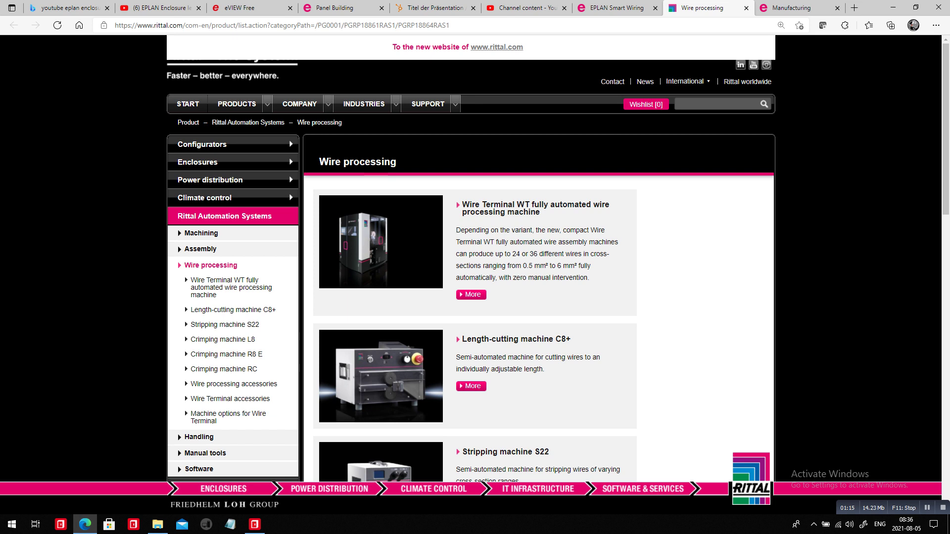
key(alt+Tab)
key(alt+Tab)
key(alt+Tab)
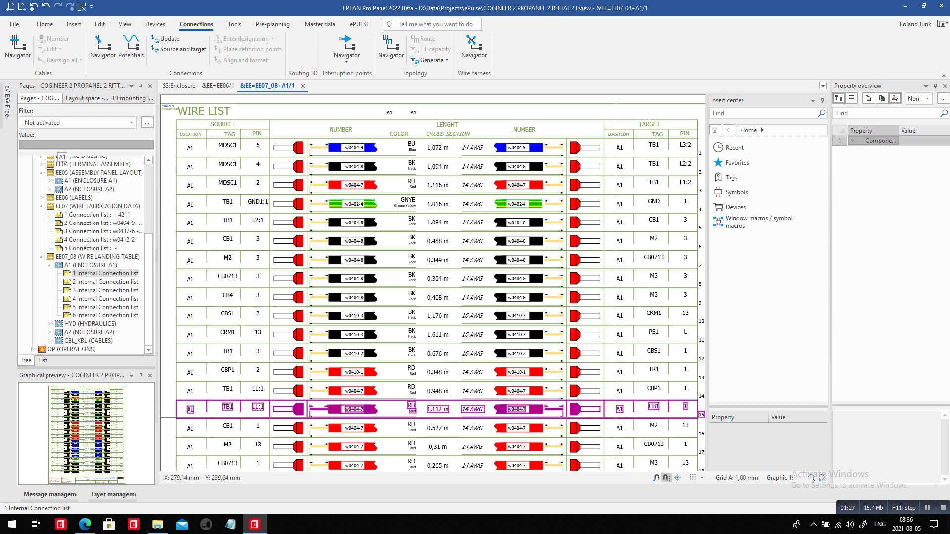
key(alt+Tab)
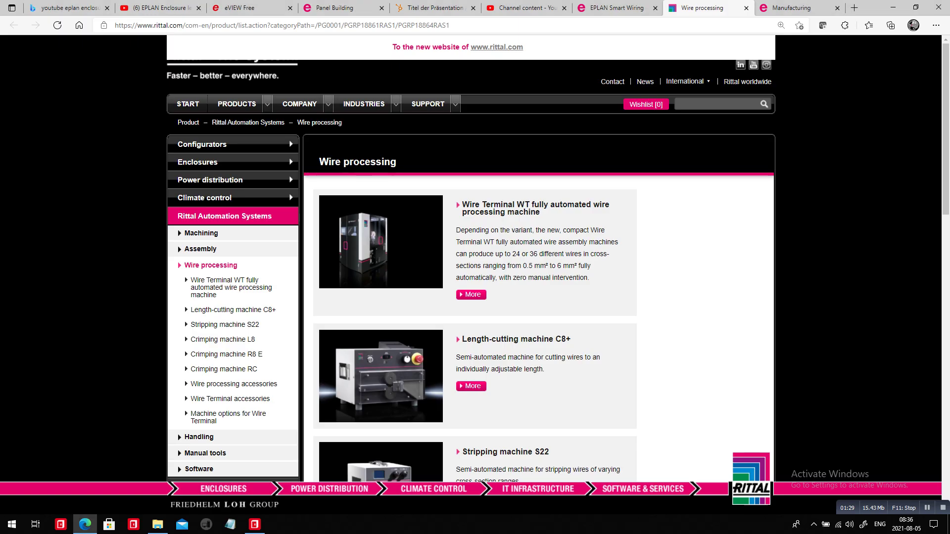
Look at the EPLAN Smart Wiring page, go back to the Rittal Wire processing page, and return to Smart Wiring
click(616, 8)
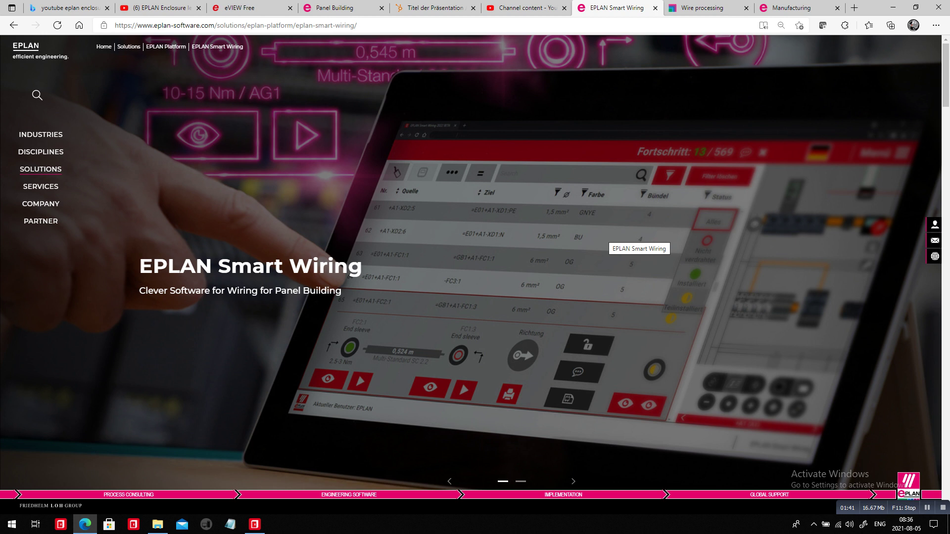
click(701, 7)
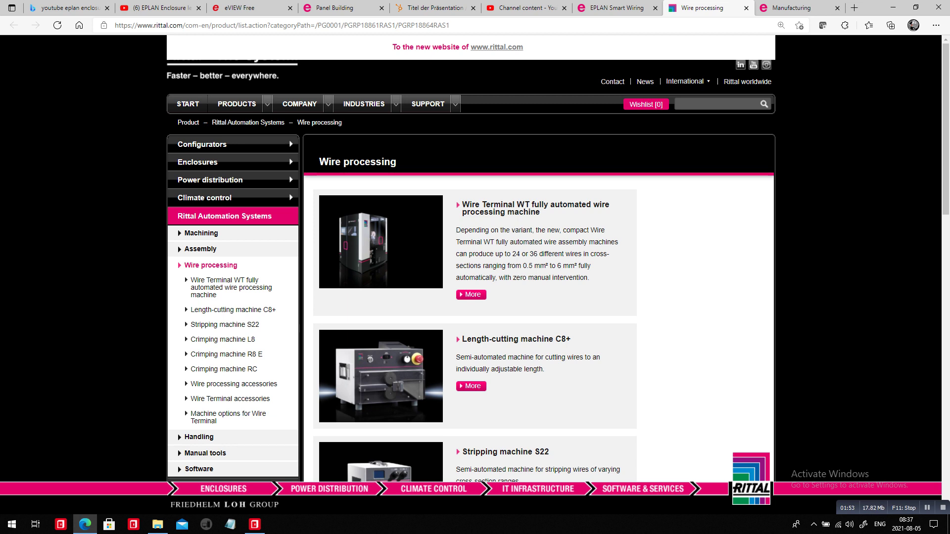
click(616, 8)
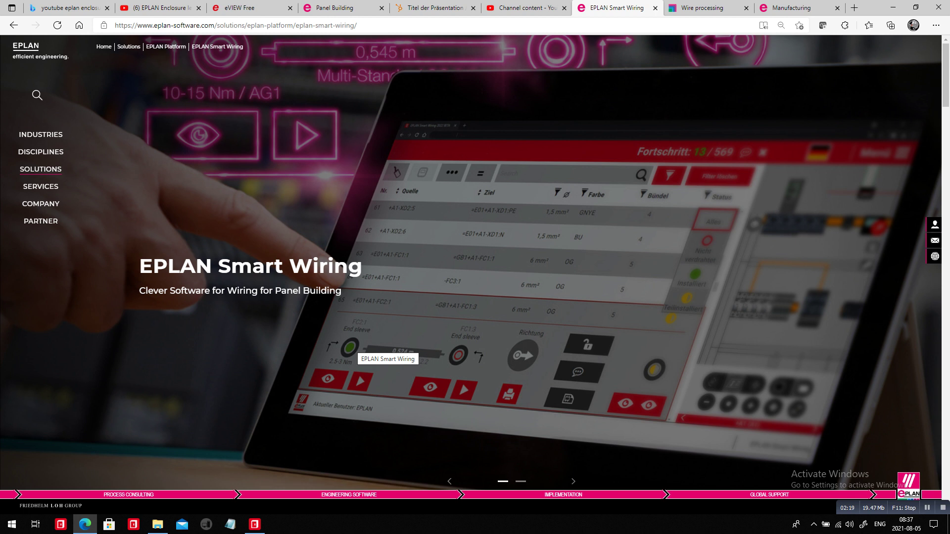
Switch to EPLAN Pro Panel and open schematic page 07 MOTORS TRANSFERT BELTS of enclosure A1
key(alt+Tab)
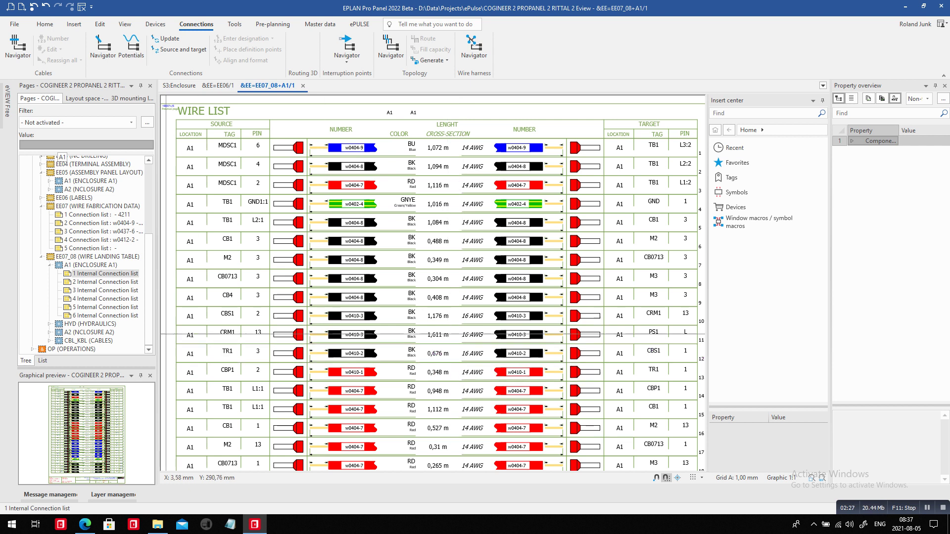
drag(148, 297, 149, 222)
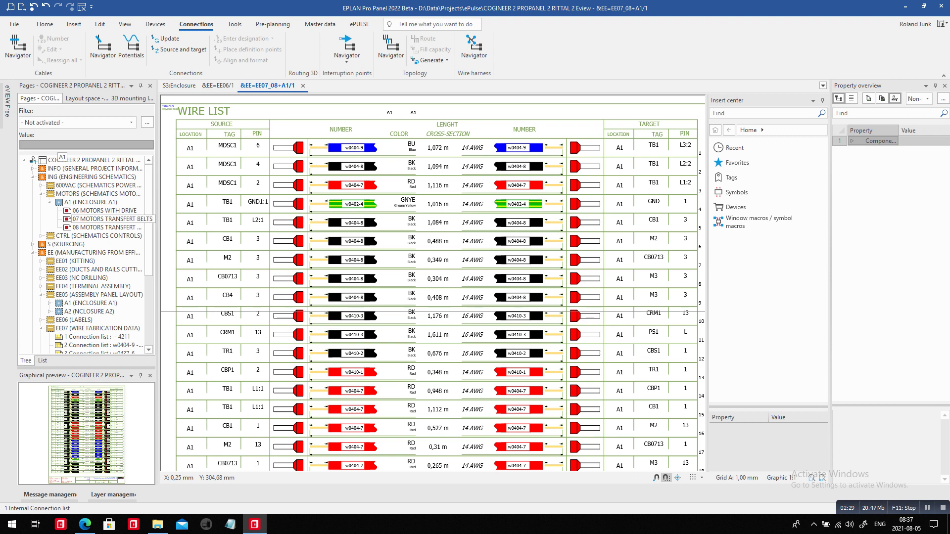
click(107, 218)
double_click(107, 219)
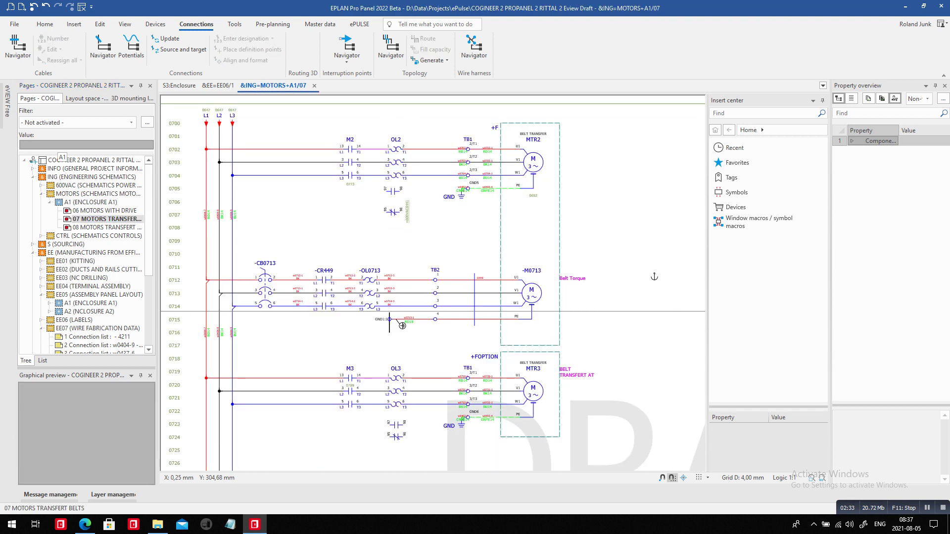
Open S3:Enclosure from the RICS layout space, select everything in it and route the connections in 3D
click(86, 98)
double_click(63, 177)
double_click(63, 177)
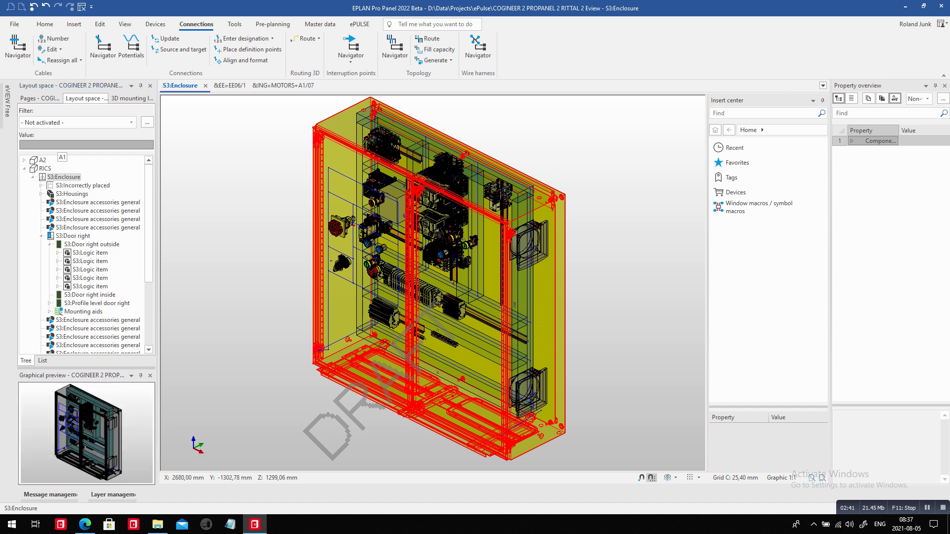
scroll(317, 238, down, 1)
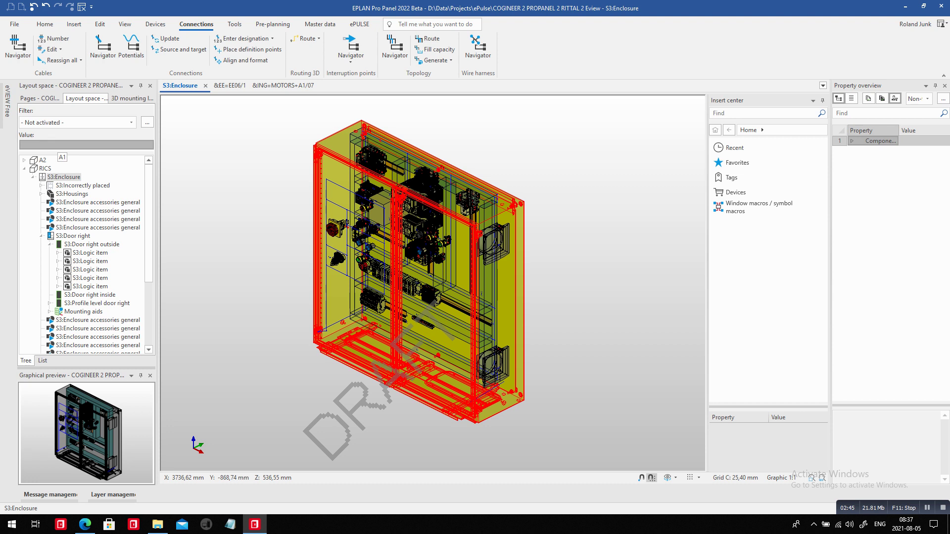
key(ctrl+a)
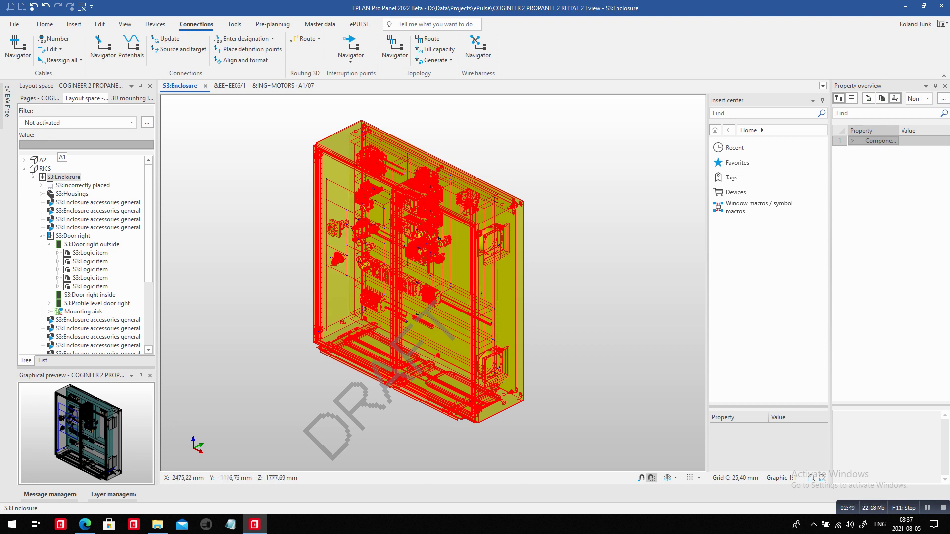
click(304, 39)
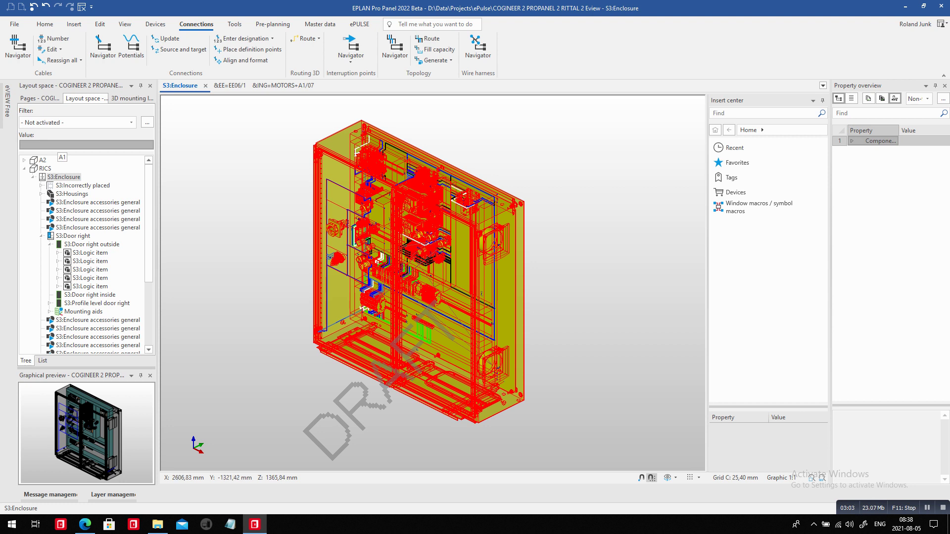
Display the enclosure's left door alone, switch to the right door, and route the connections of the devices mounted on it
scroll(82, 255, down, 4)
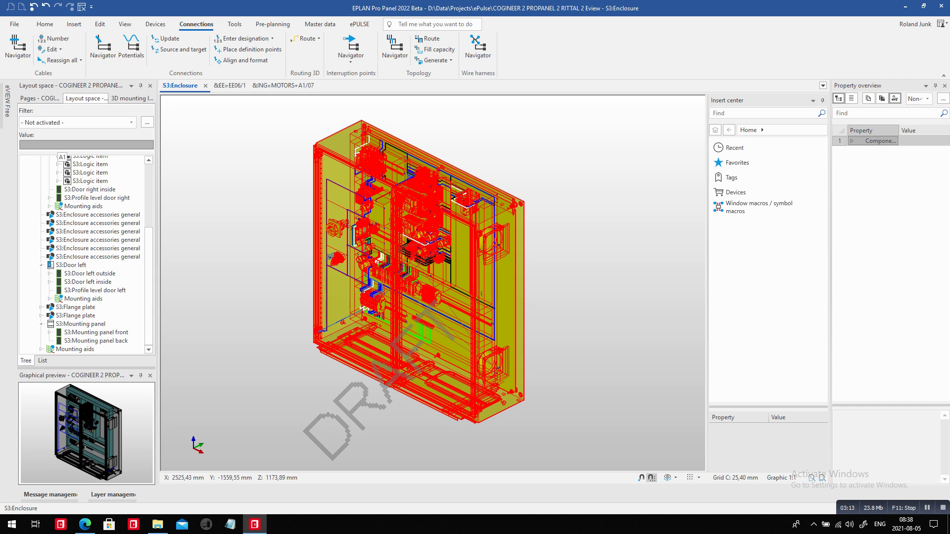
double_click(70, 265)
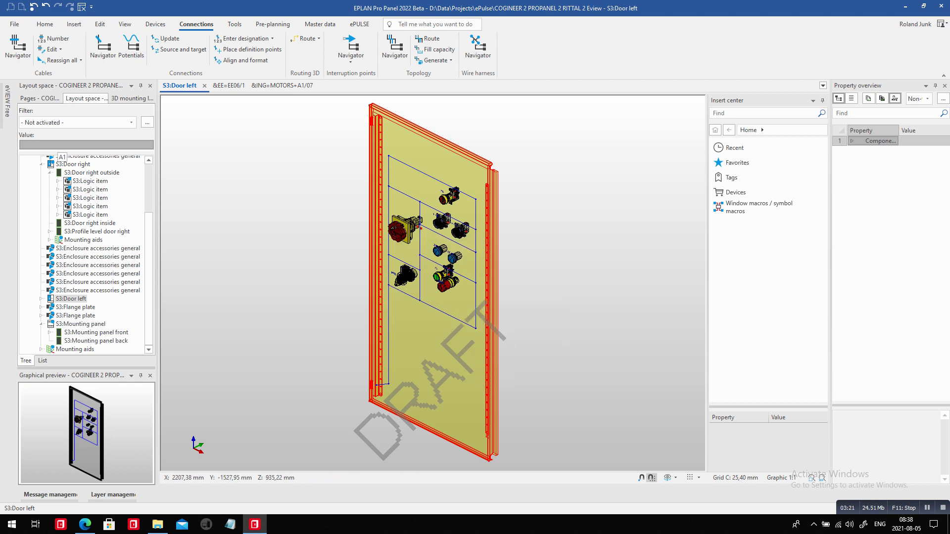
double_click(73, 164)
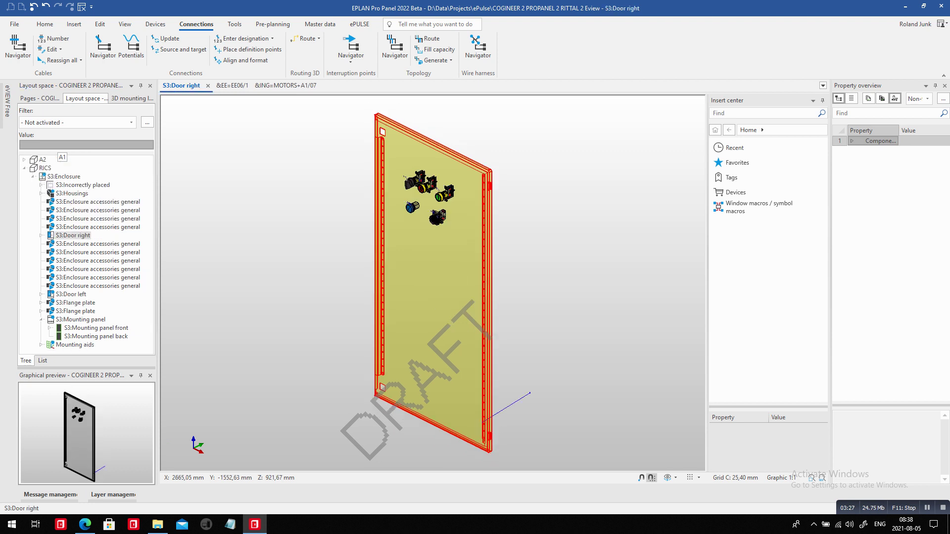
drag(324, 126, 499, 245)
click(304, 38)
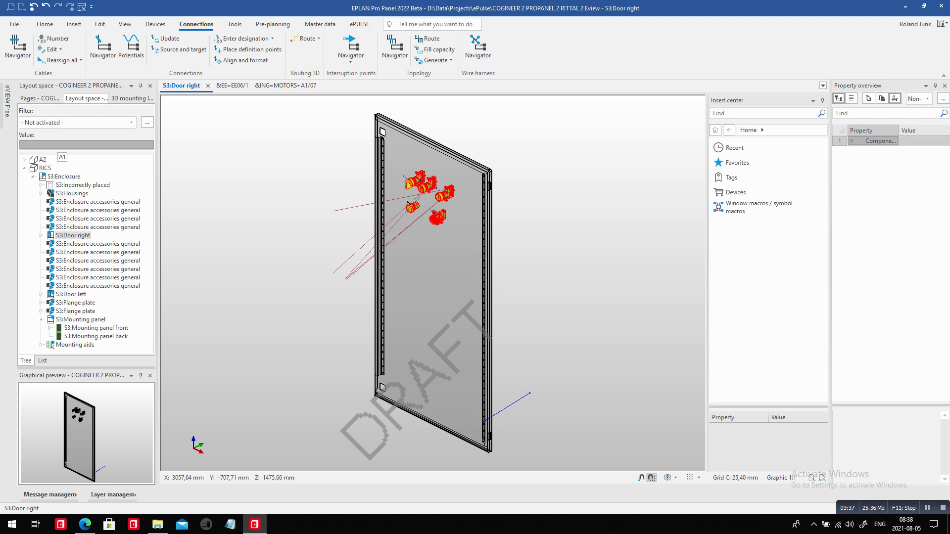
Expand S3:Door right and directly activate its S3:Door right inside mounting surface
click(41, 236)
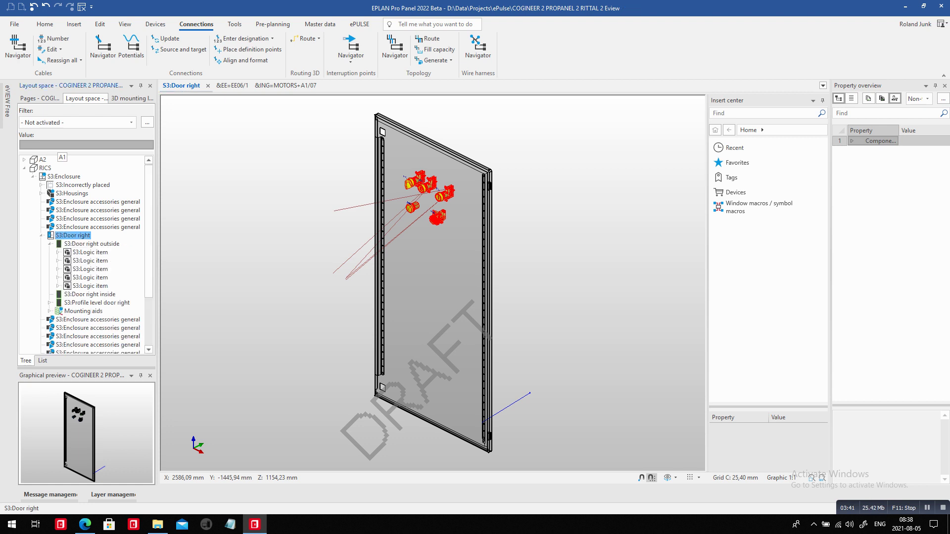
right_click(94, 294)
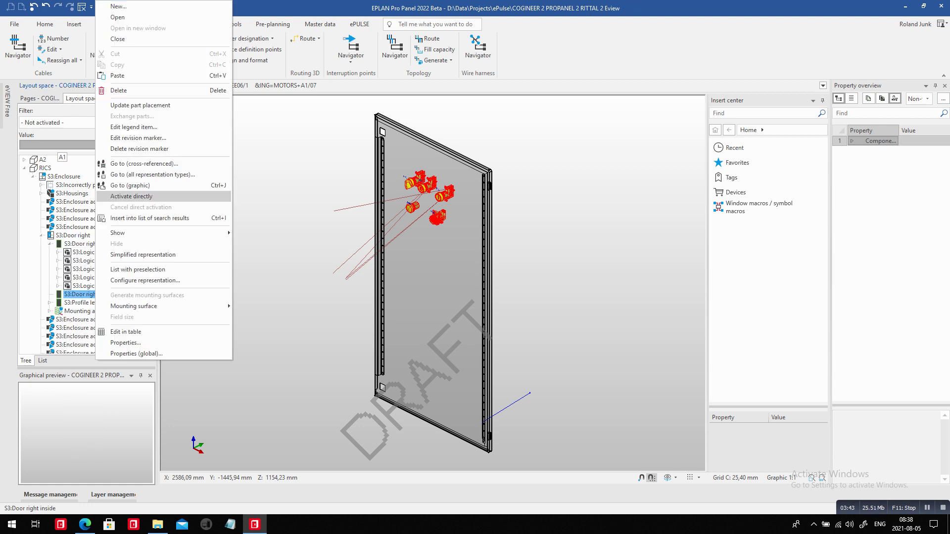
click(131, 196)
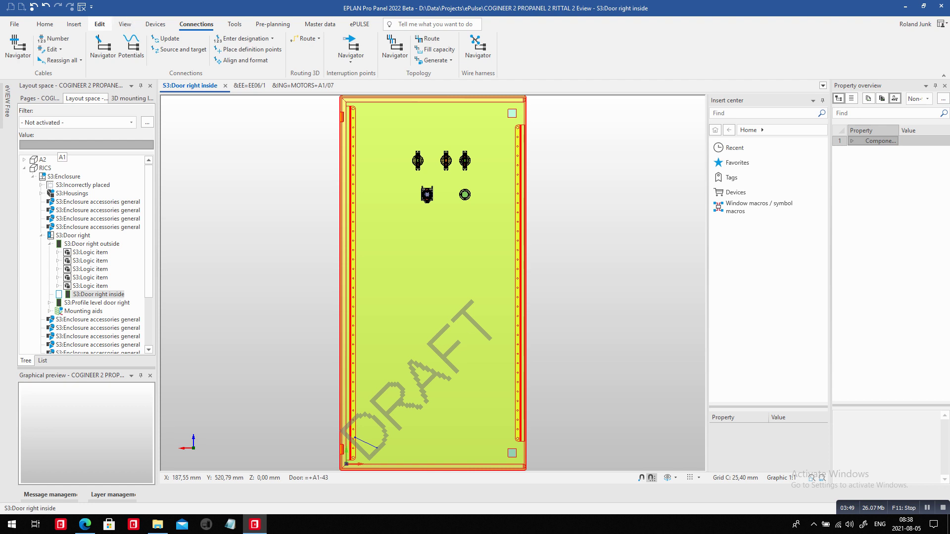
Show the grid on the door's inside surface using Grid C at 25,40 mm spacing
click(74, 23)
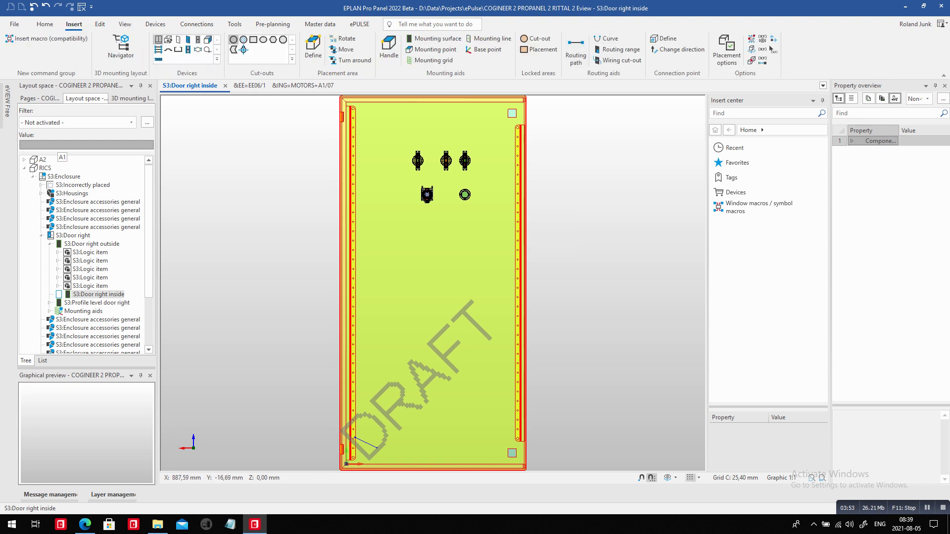
click(690, 478)
click(698, 478)
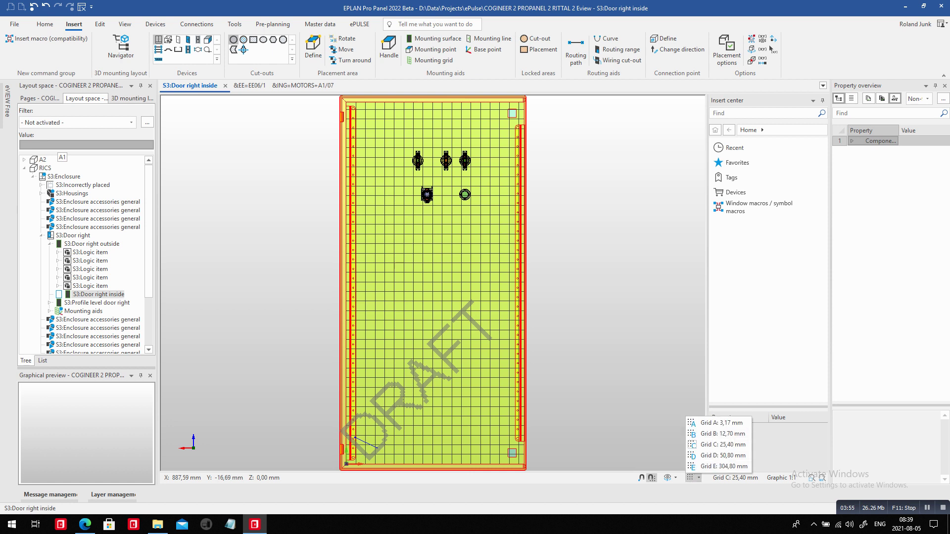
click(723, 444)
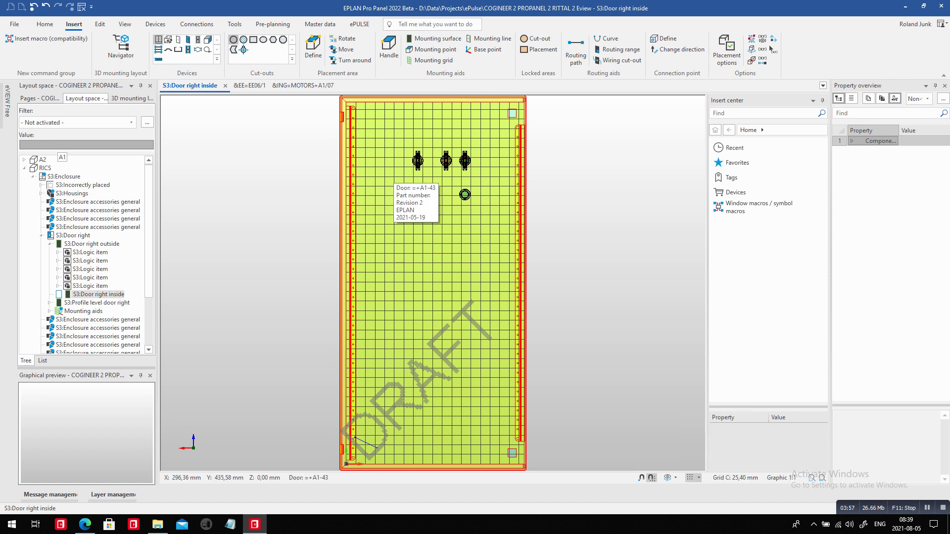
Draw a routing path on the door's inside from X 50.80, Y 101.60 mm up to Y 863.60 mm and around the devices, hiding the grid
click(576, 52)
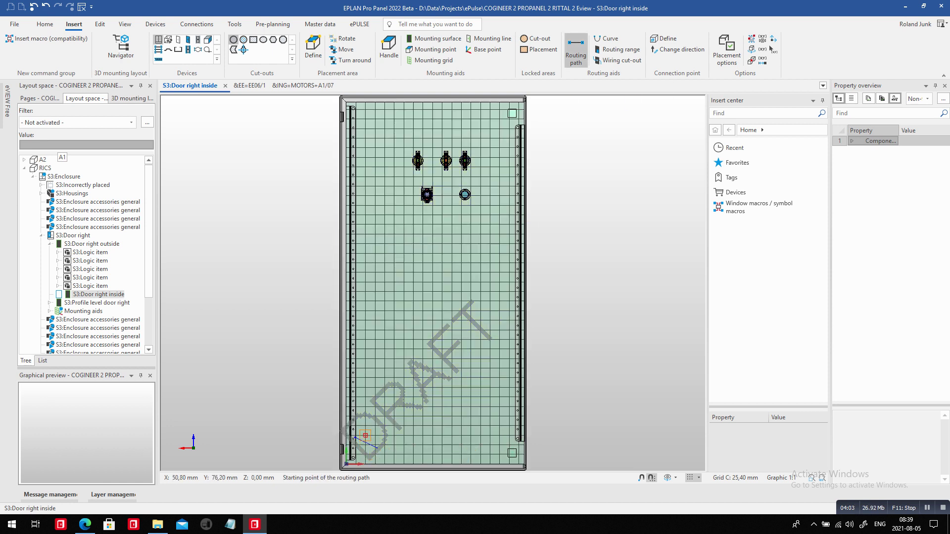
click(365, 425)
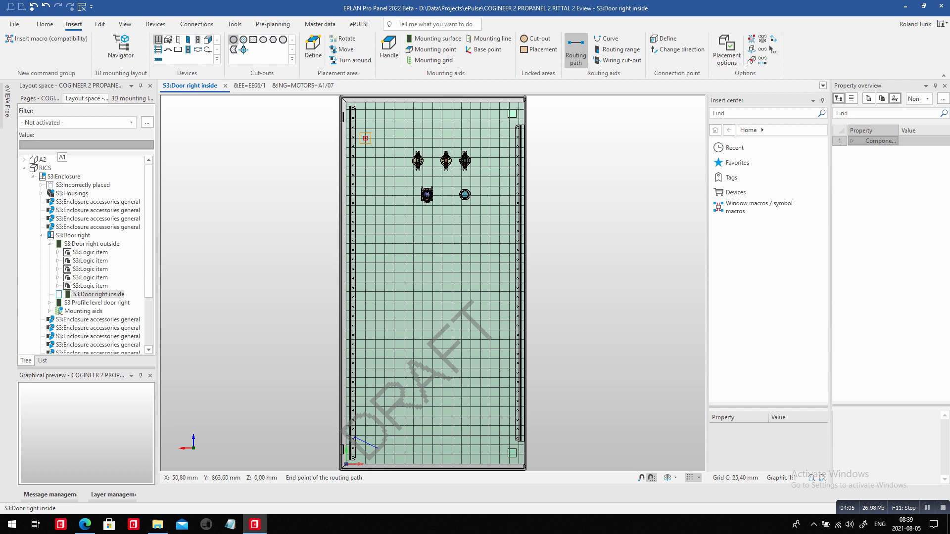
click(365, 138)
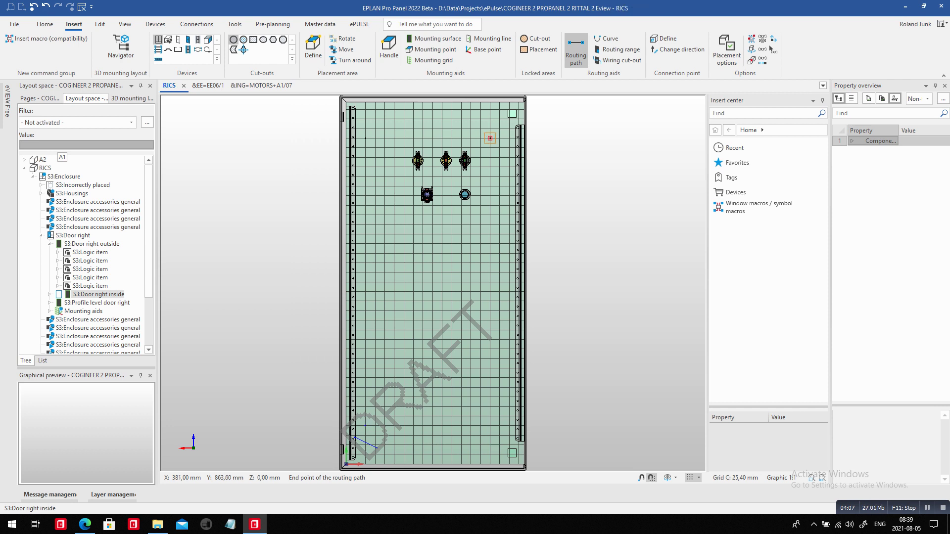
click(490, 138)
click(690, 478)
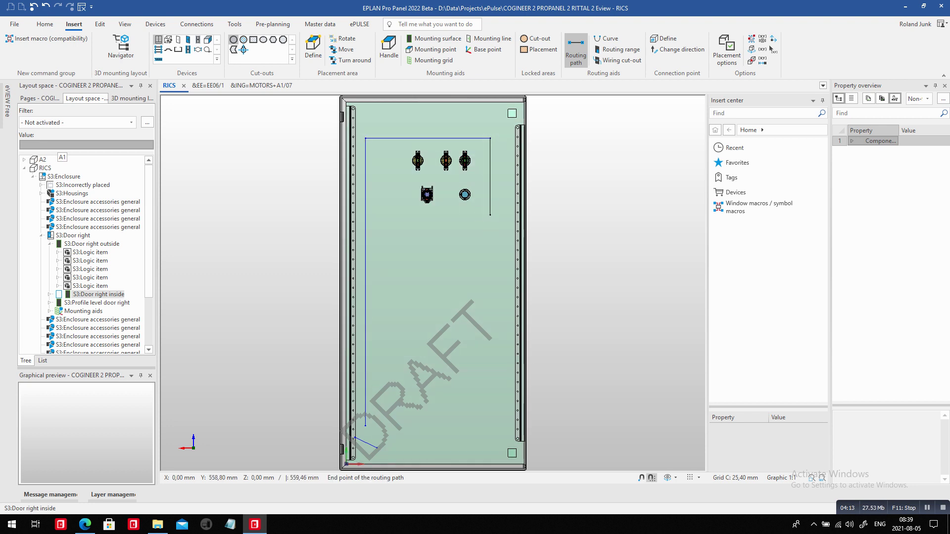
click(490, 215)
click(365, 214)
key(Escape)
Add a horizontal routing path between the two device rows, joining the midpoints of the loop's vertical sides
click(576, 49)
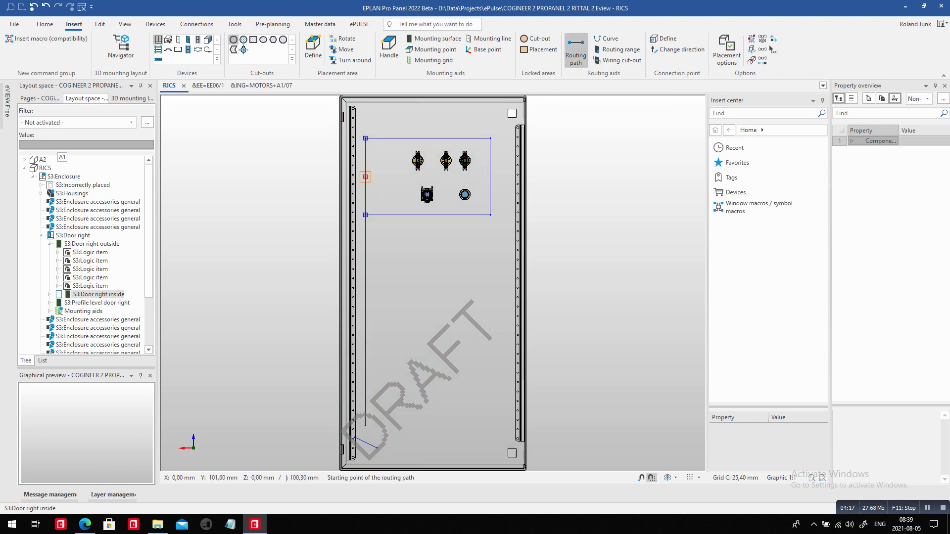
click(365, 177)
click(490, 176)
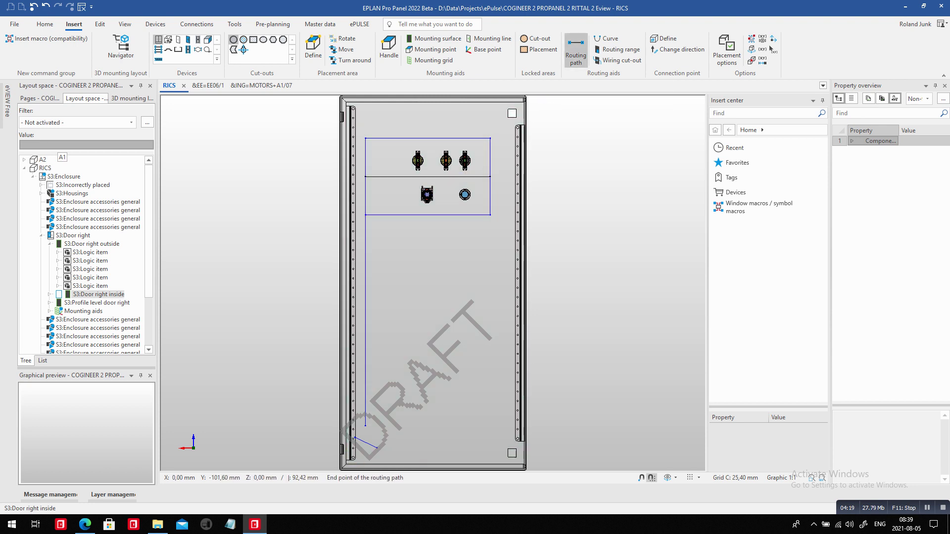
key(Escape)
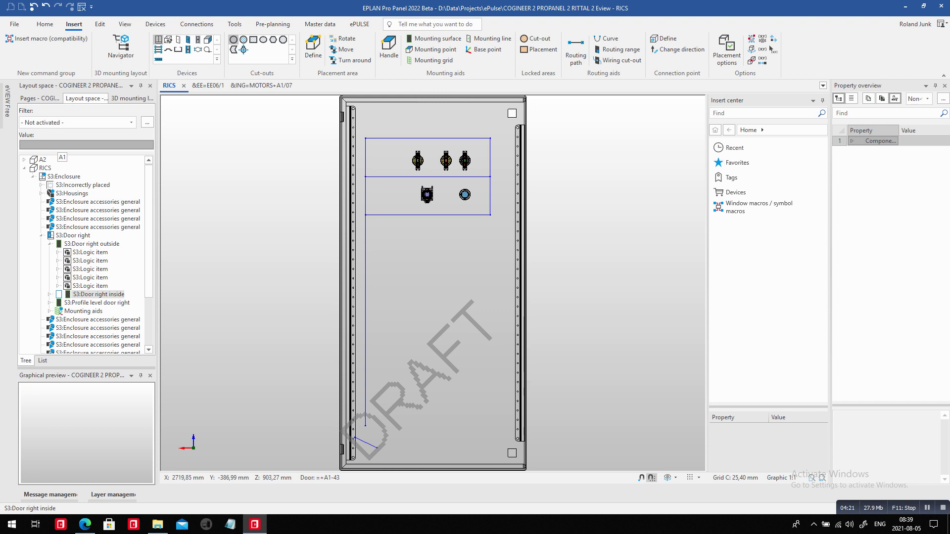
Delete the short diagonal routing path near the lower corner of the right door
scroll(353, 462, up, 2)
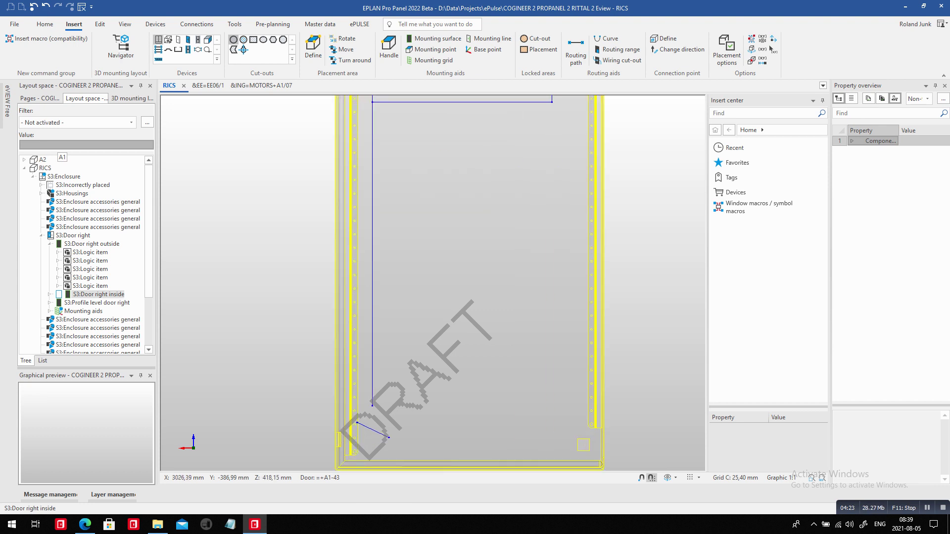
scroll(372, 444, up, 4)
click(419, 388)
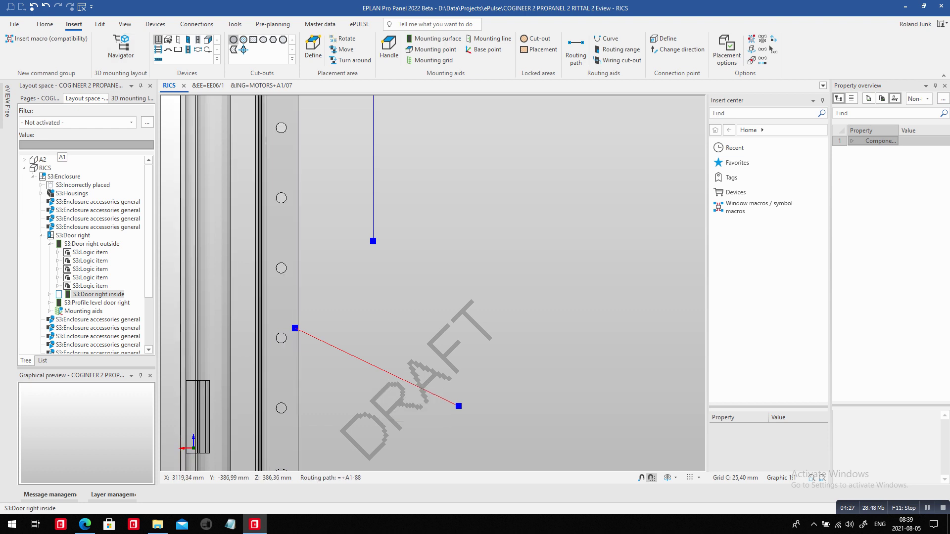
right_click(377, 369)
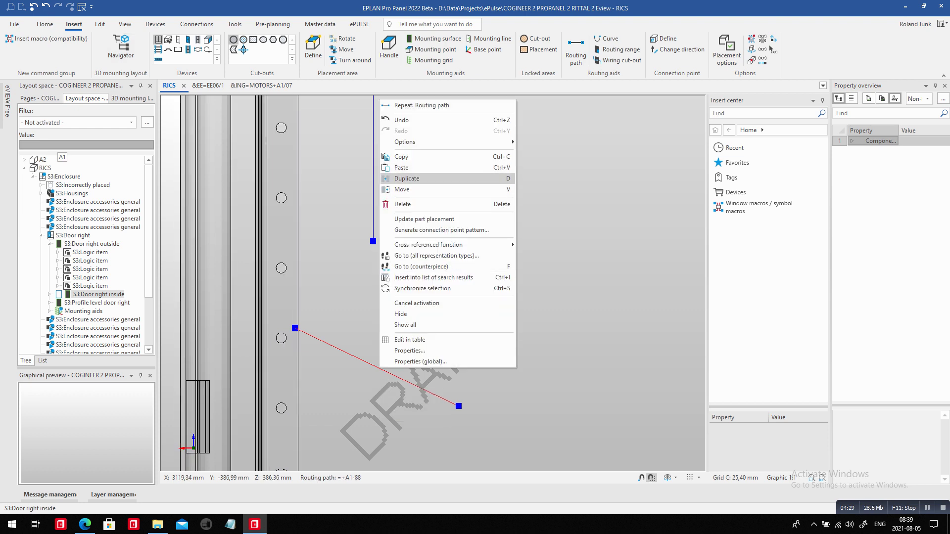
click(402, 204)
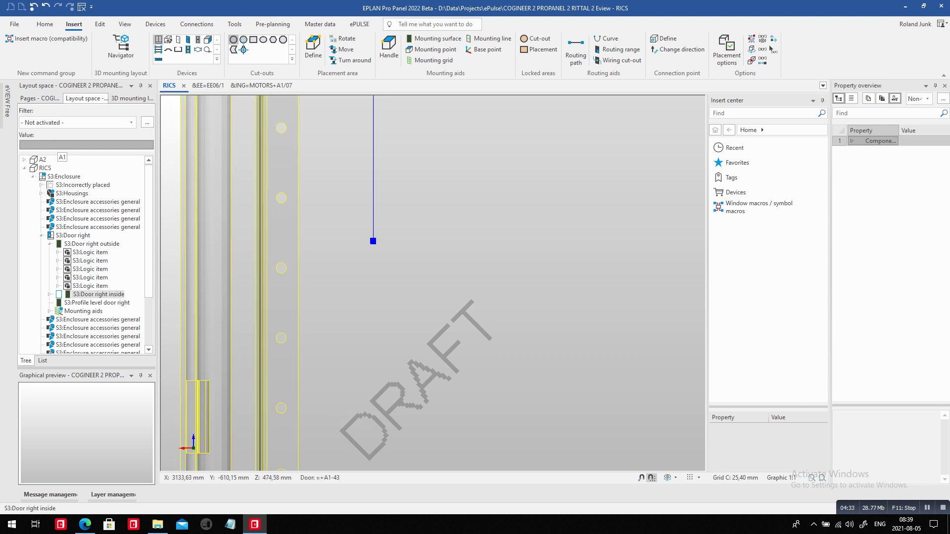
Draw a routing path from the lower end of the vertical path to X 0.00, Y 50.80 mm on the door's profile level
click(575, 49)
click(594, 85)
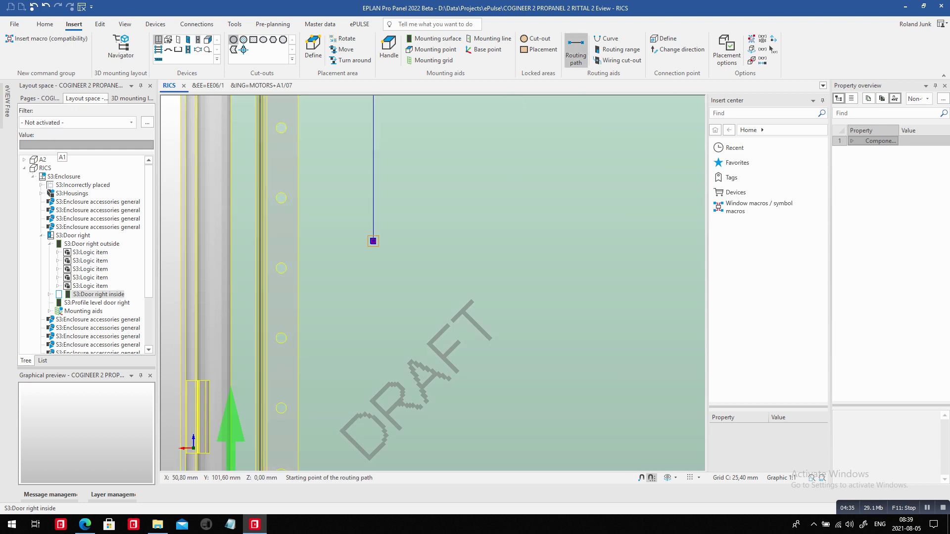
click(373, 241)
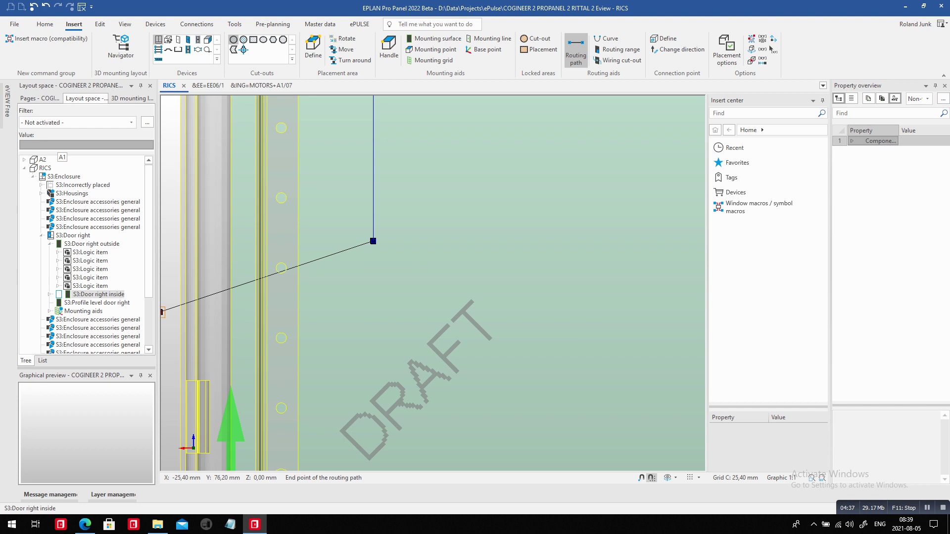
right_click(99, 294)
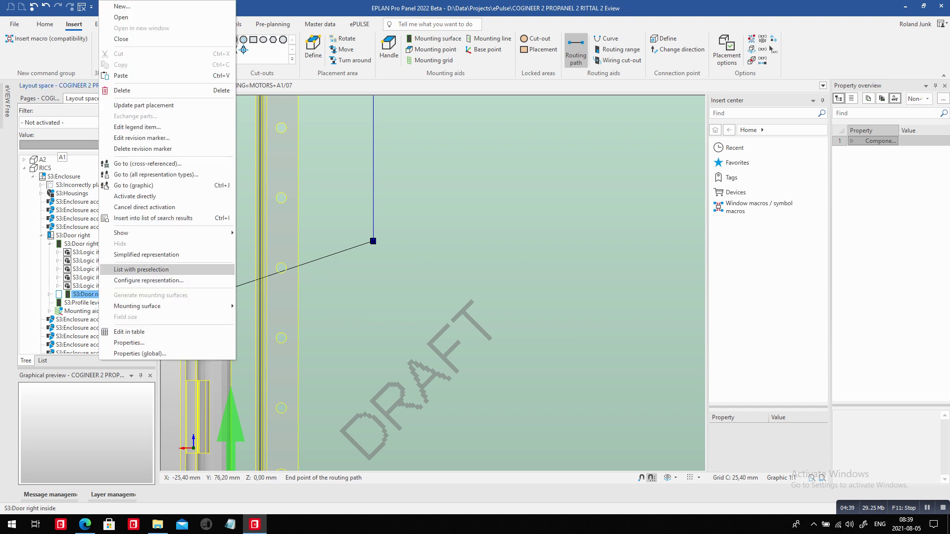
click(135, 196)
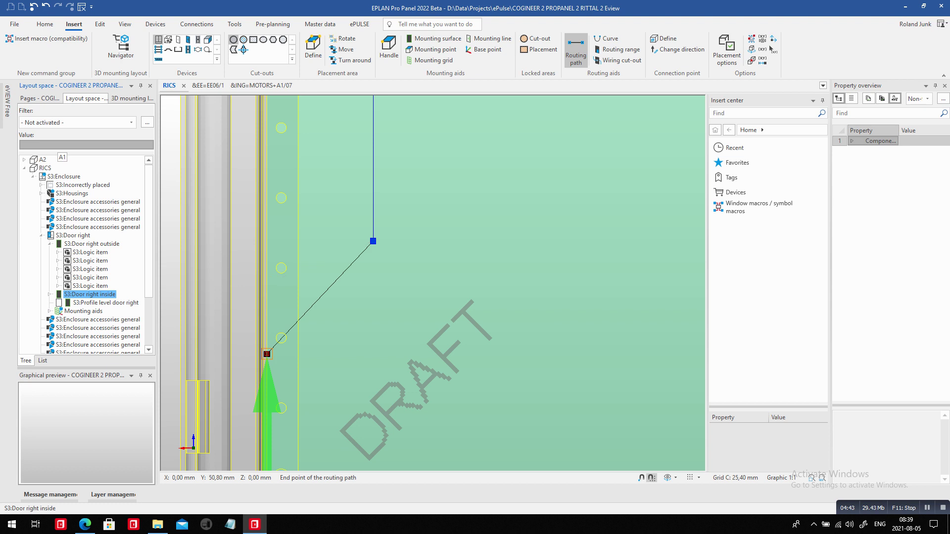
click(267, 354)
click(267, 354)
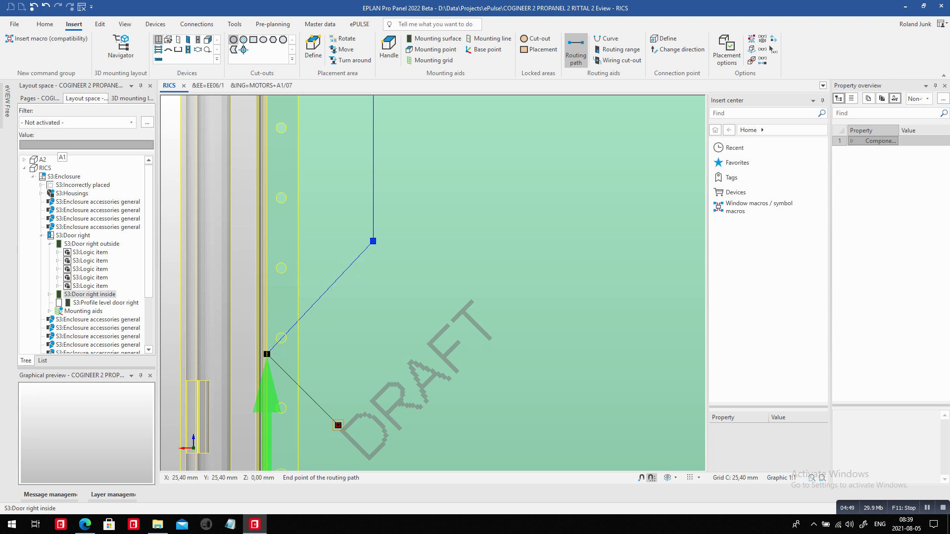
Show S3:Mounting panel together with the right door while the routing path is still being drawn
scroll(335, 352, down, 5)
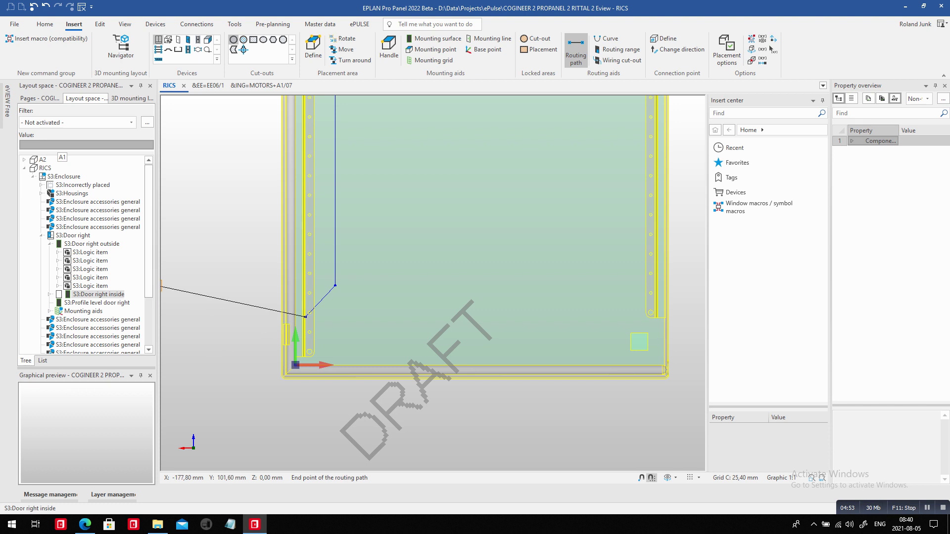
drag(148, 277, 148, 328)
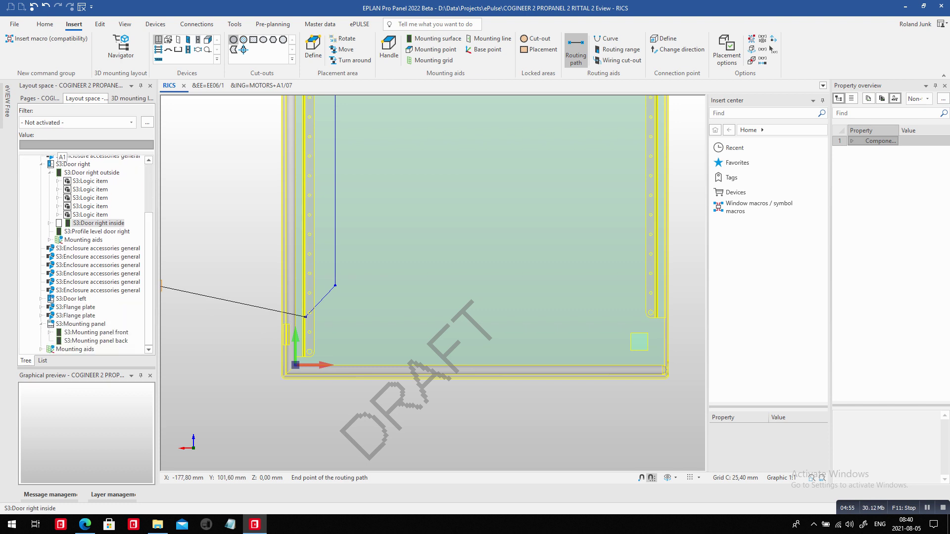
right_click(92, 324)
mouse_move(164, 232)
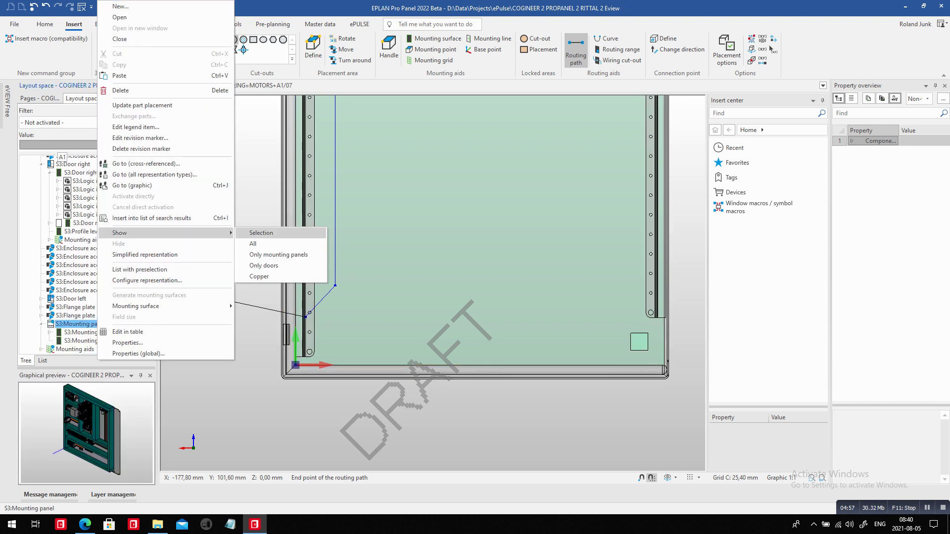
click(263, 233)
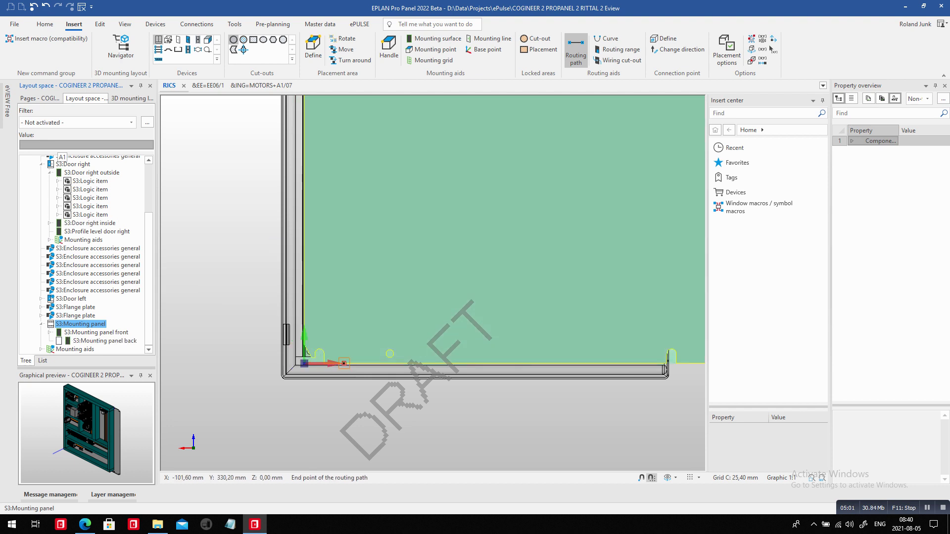
Extend the routing path from the door's profile level to the nearest end of the mounting panel's bottom wire duct path, using an isometric viewpoint
click(125, 23)
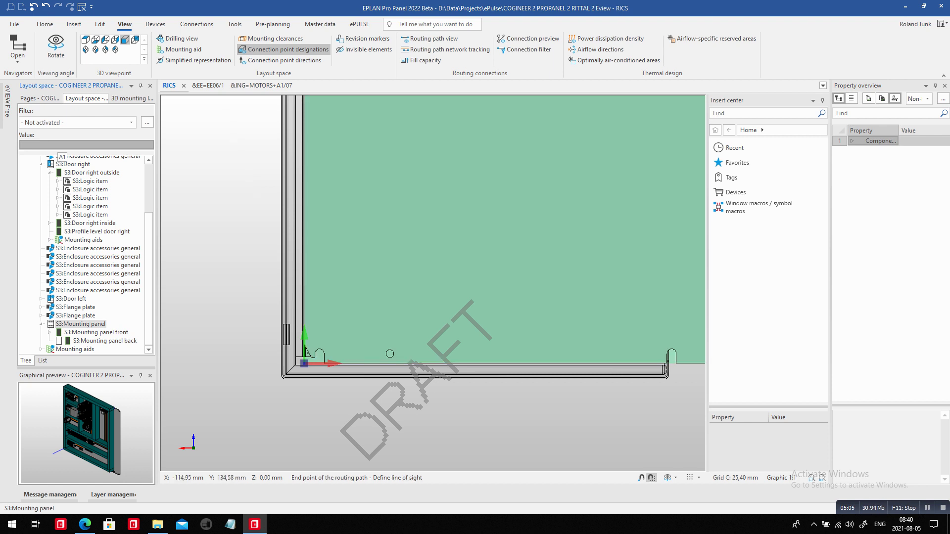
key(ctrl)
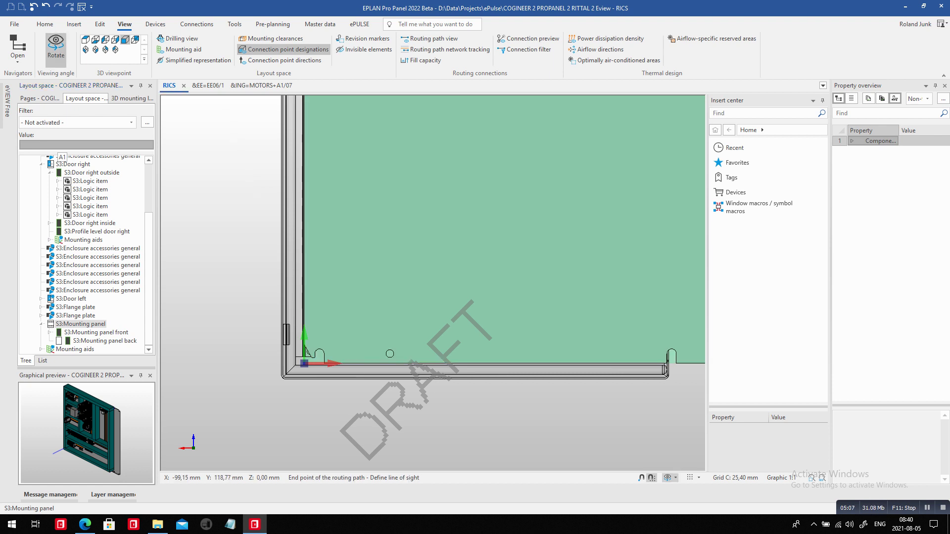
drag(406, 282, 499, 299)
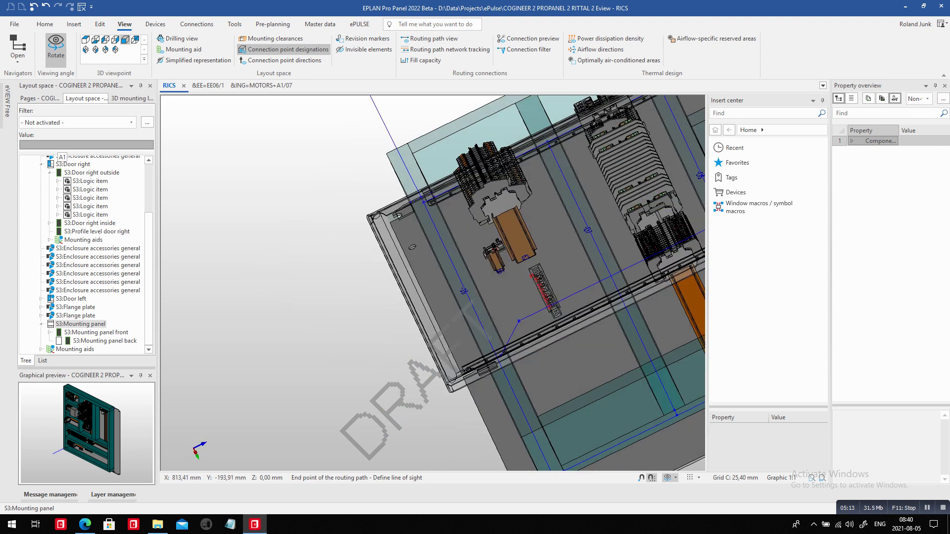
scroll(325, 238, down, 3)
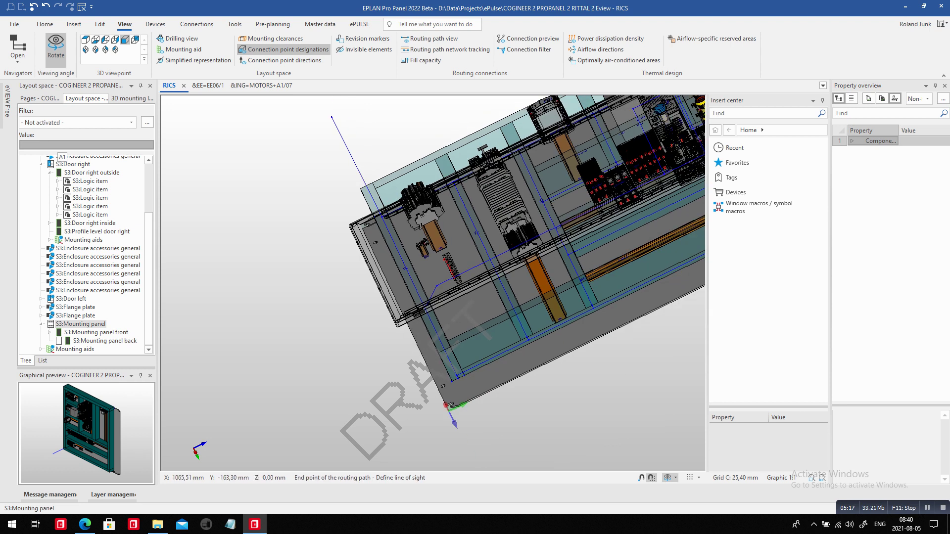
click(115, 50)
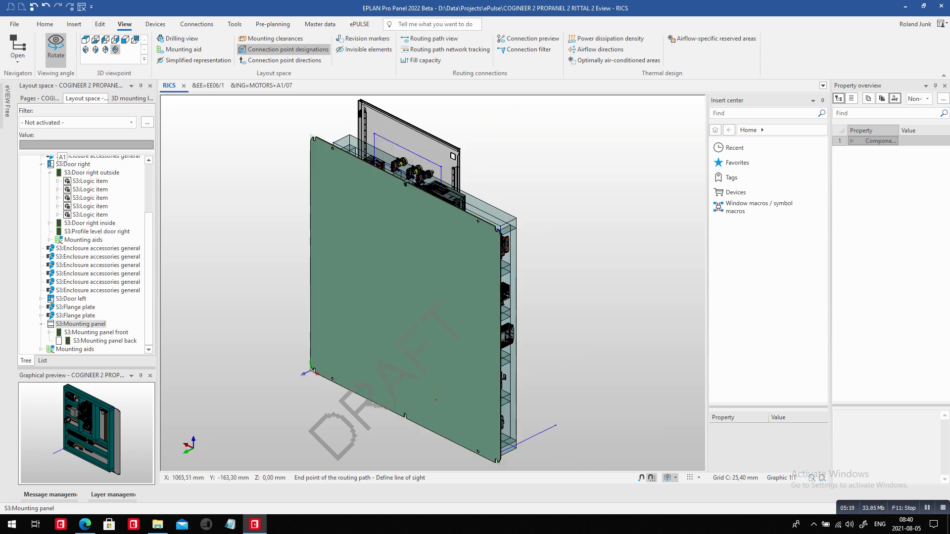
click(105, 49)
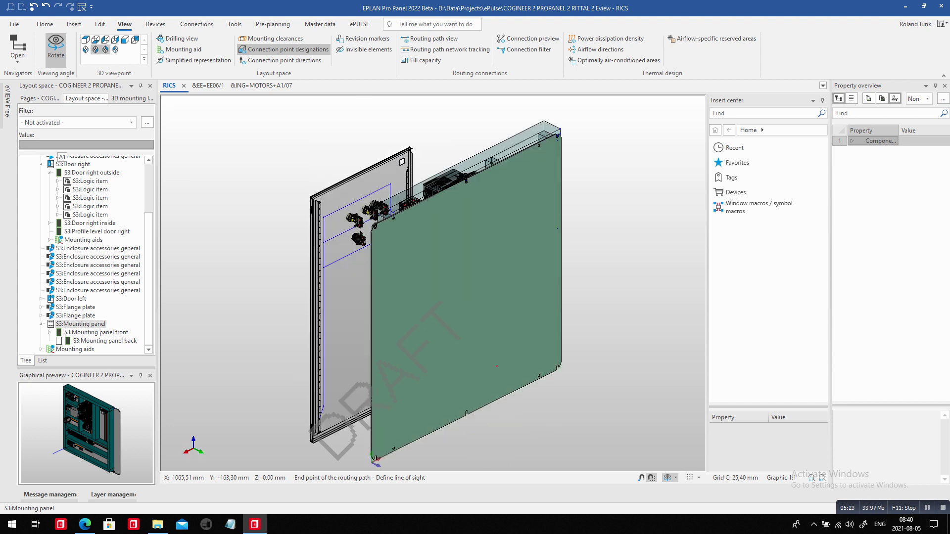
click(95, 50)
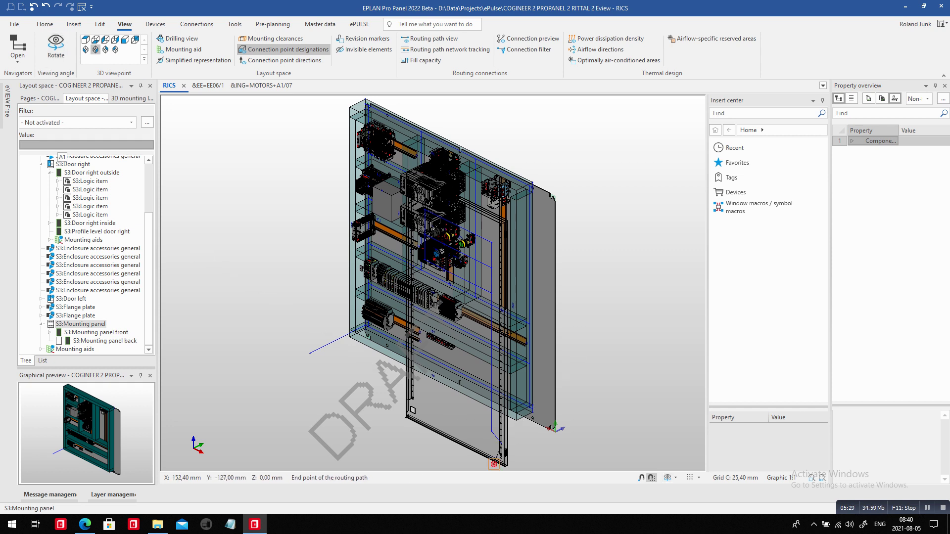
scroll(524, 448, up, 8)
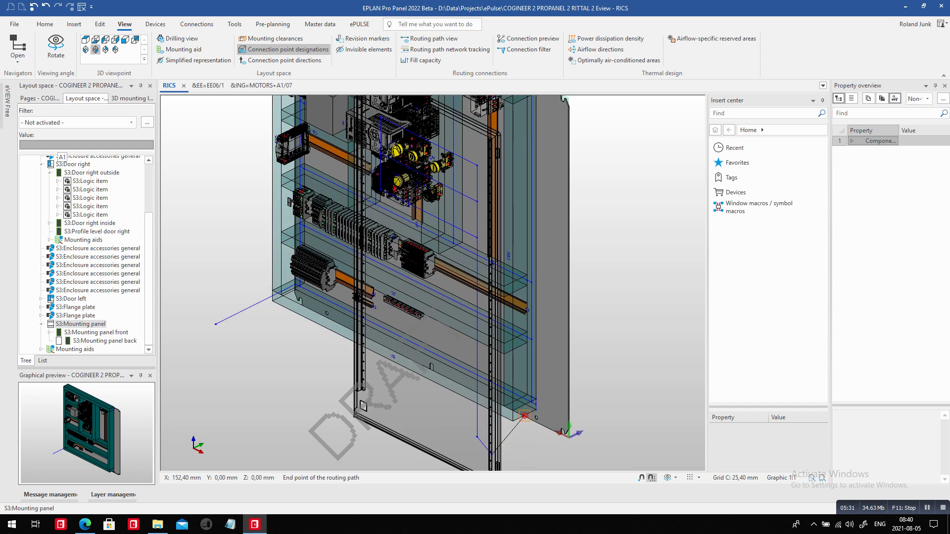
scroll(526, 420, up, 1)
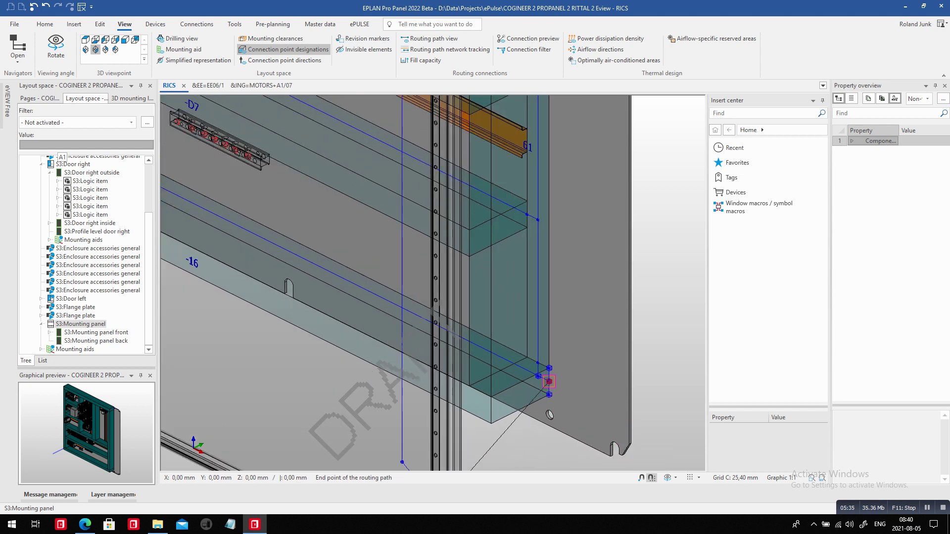
click(549, 381)
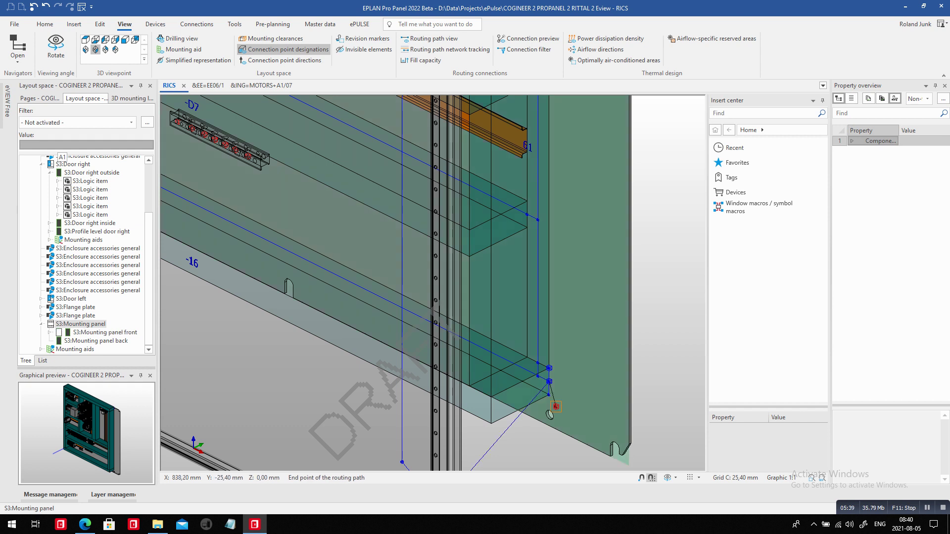
key(Escape)
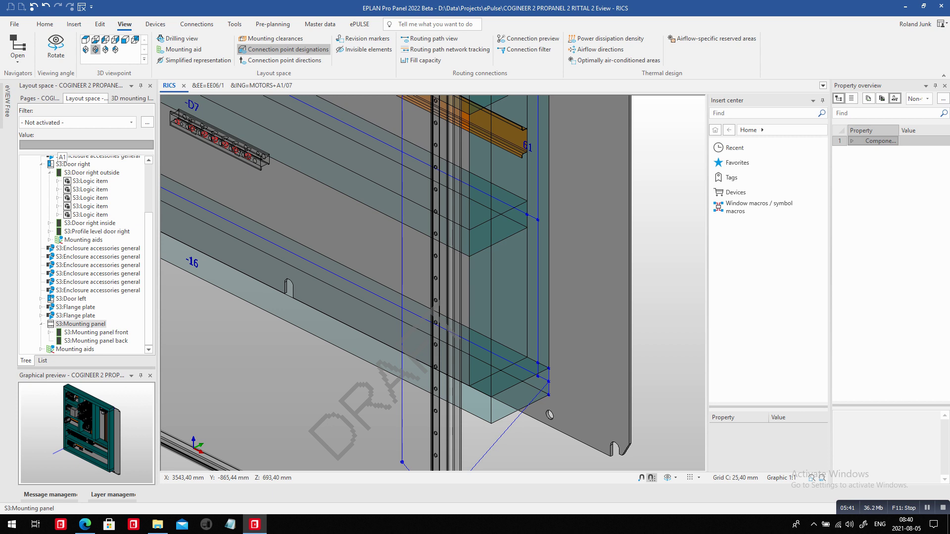
Select all displayed items of the right door and mounting panel and route their connections in 3D
scroll(580, 307, down, 1)
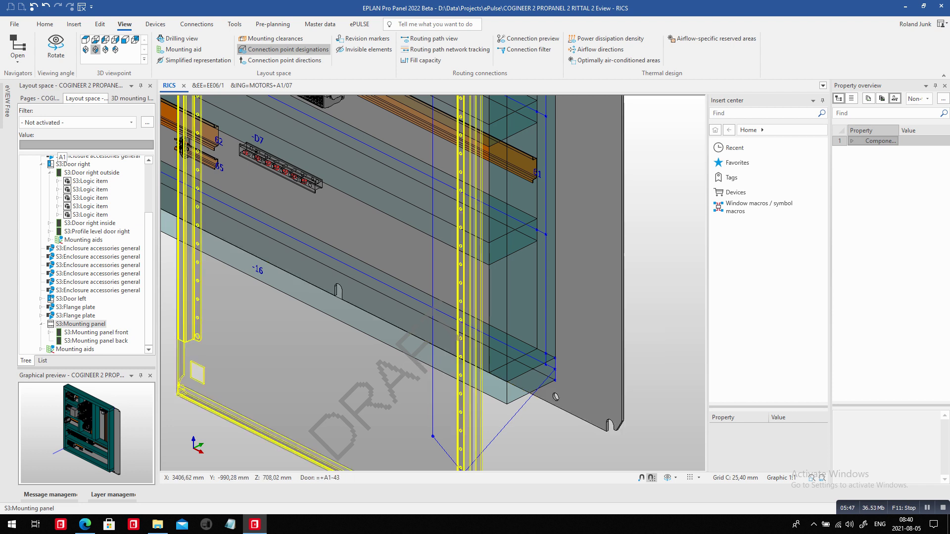
scroll(408, 413, down, 1)
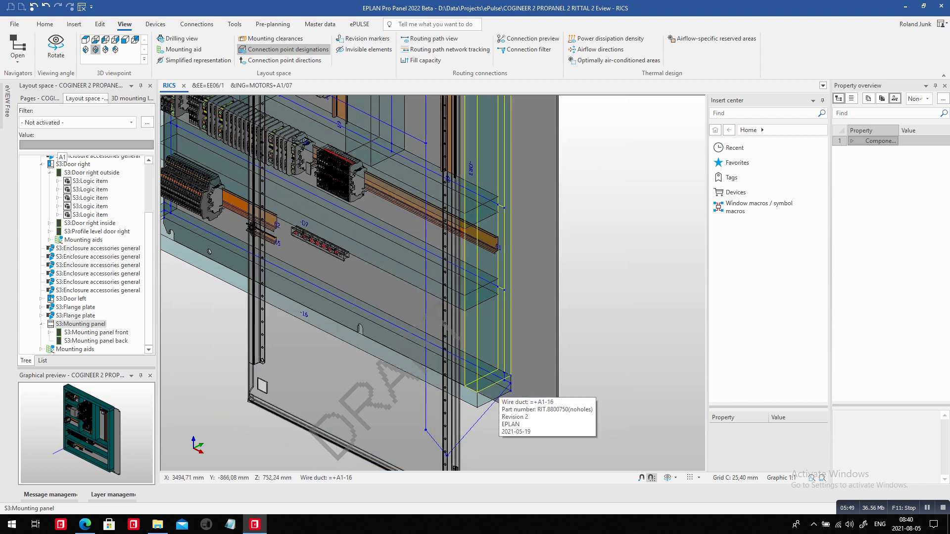
scroll(496, 396, down, 1)
scroll(543, 382, down, 1)
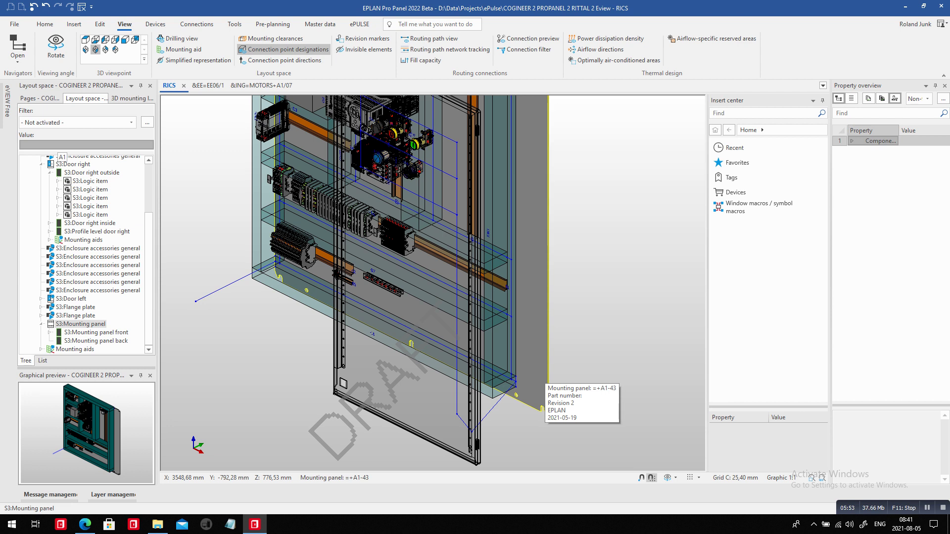
click(543, 383)
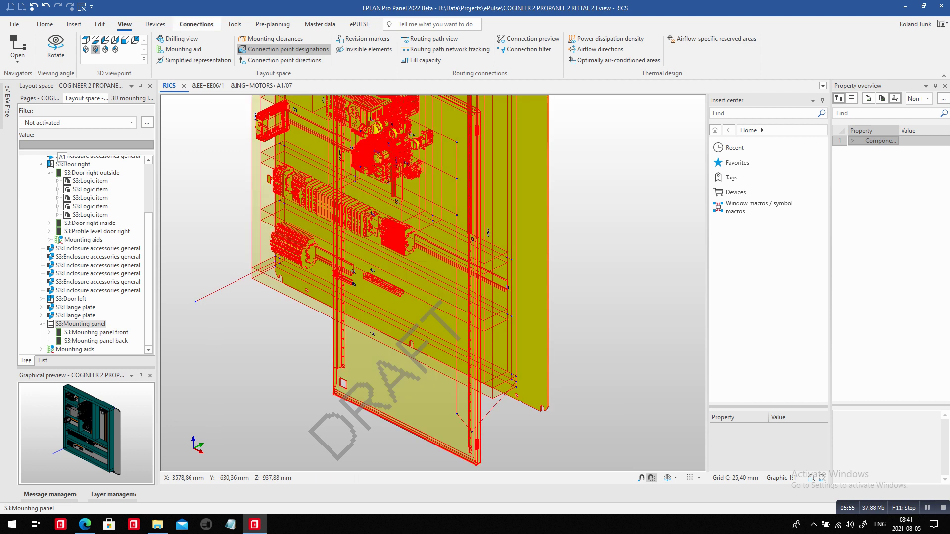
click(196, 24)
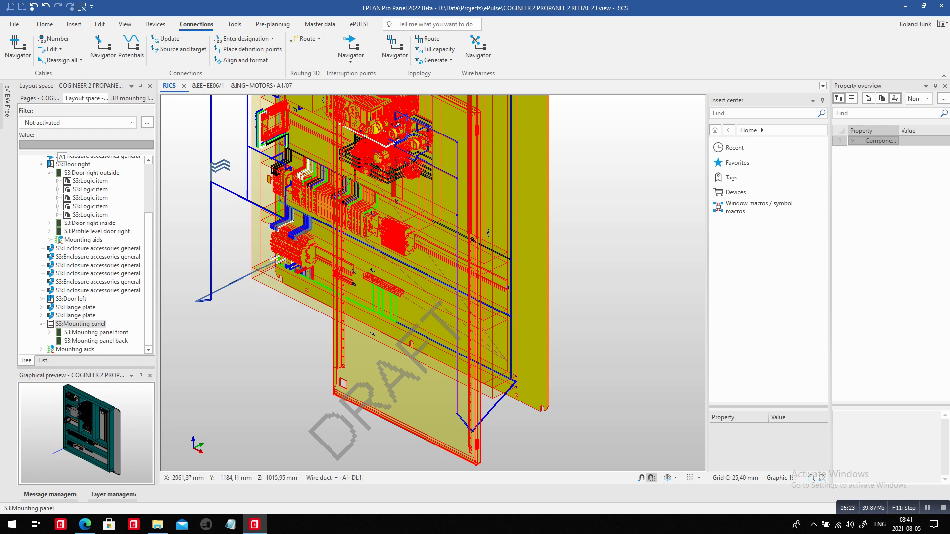
Show the complete S3:Enclosure in the layout space and open page 1 Internal Connection list for enclosure A1 under EE07_08
scroll(86, 255, up, 3)
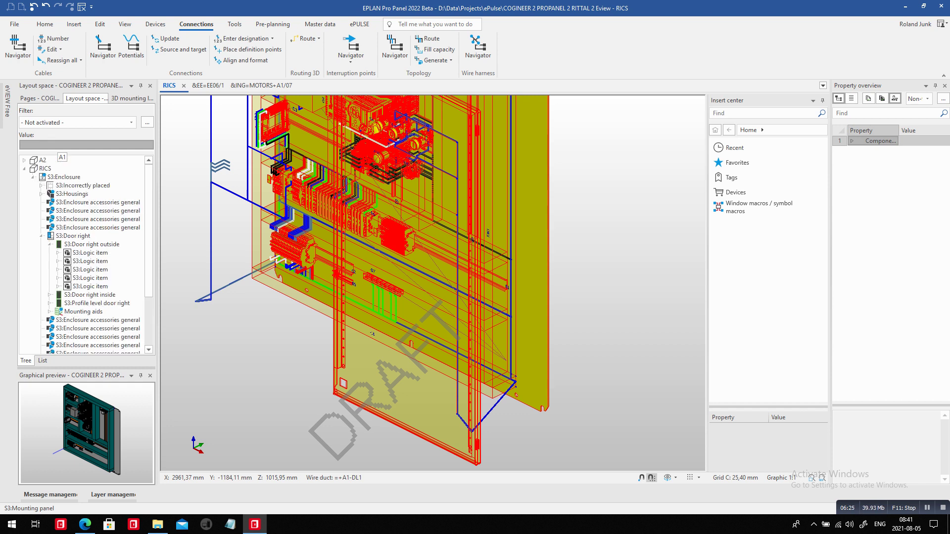
double_click(63, 177)
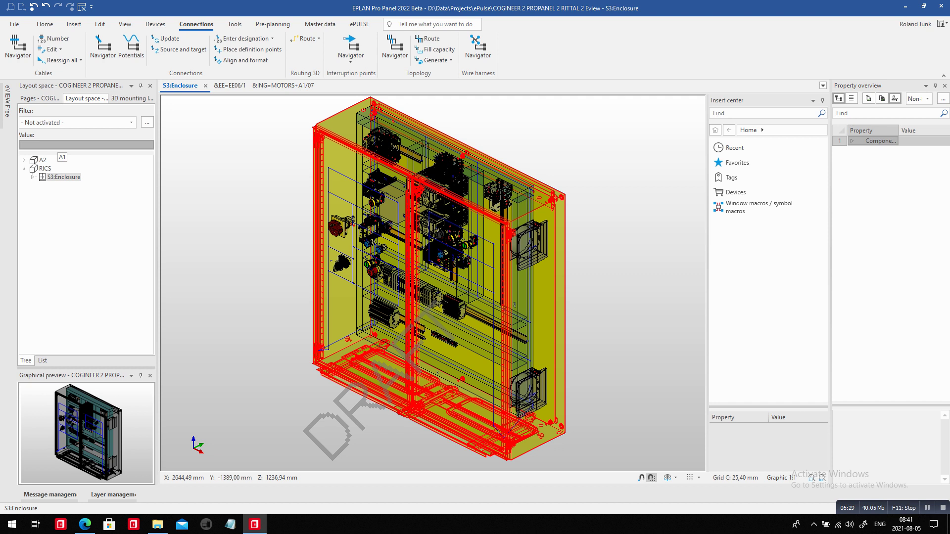
click(39, 97)
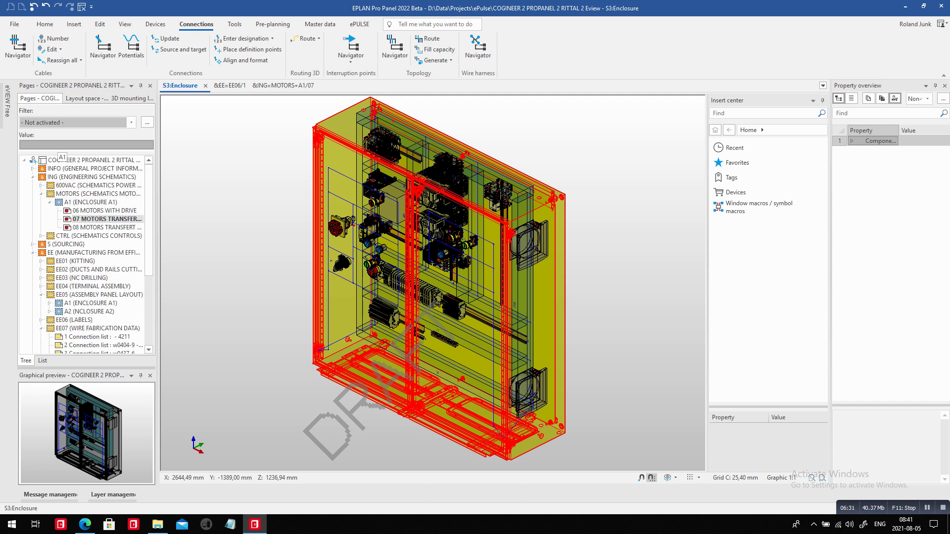
scroll(81, 255, down, 5)
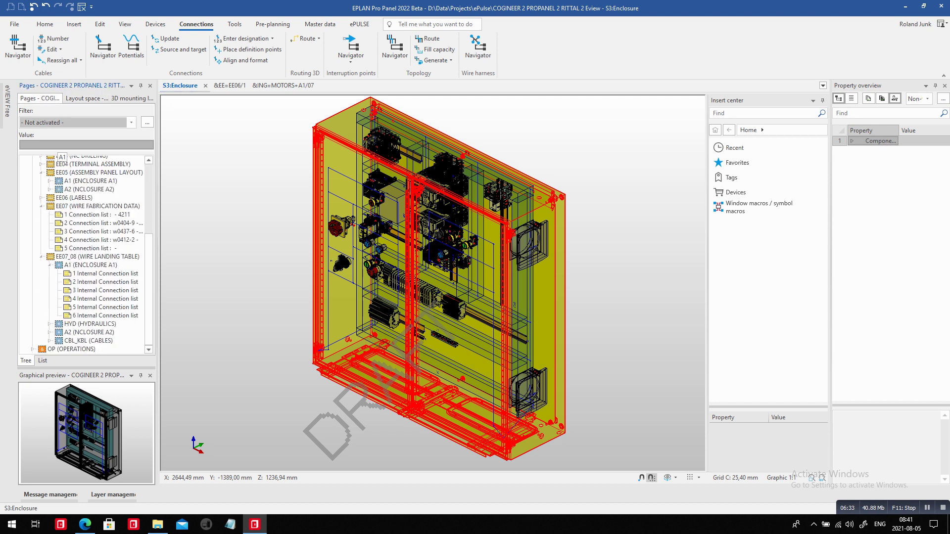
double_click(104, 273)
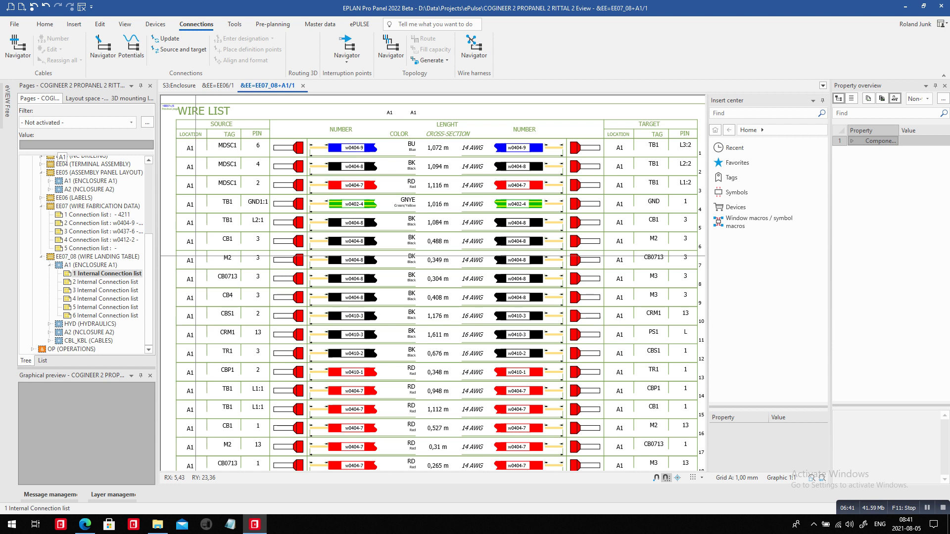
Select the whole COGINEER 2 PROPANEL 2 RITTAL 2 Eview project and display the report generation and update commands
click(148, 198)
click(94, 160)
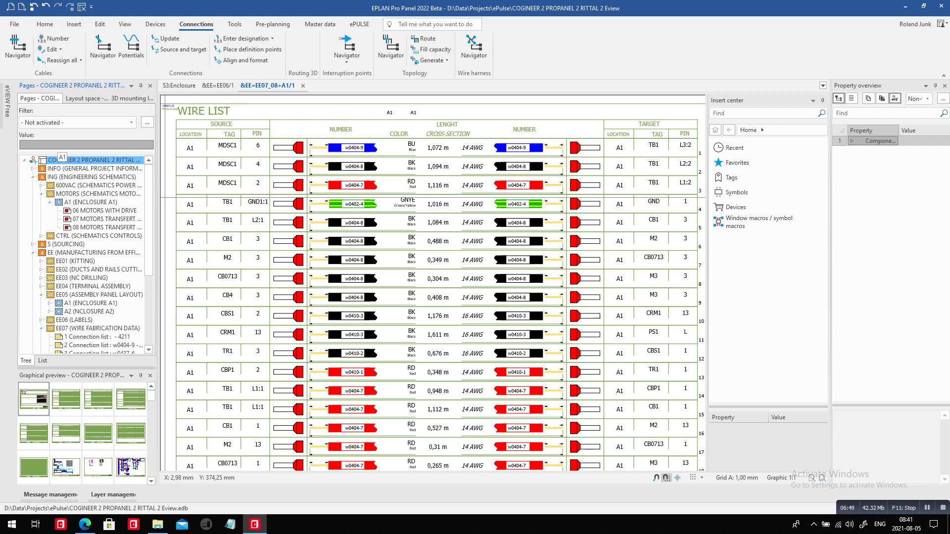
click(235, 24)
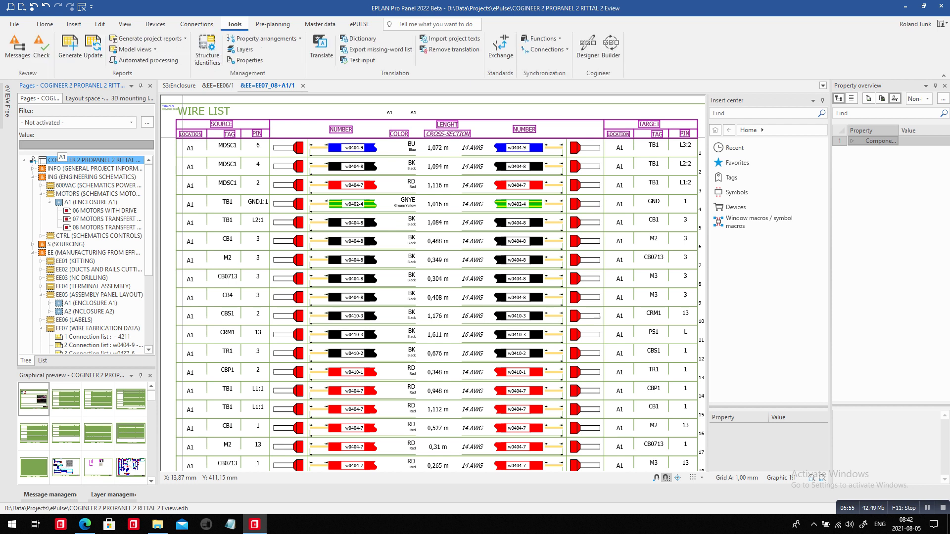
Switch to Microsoft Edge and examine Rittal's wire processing machines, including the cutting, stripping and crimping models, and the EPLAN Smart Wiring page
key(alt+Tab)
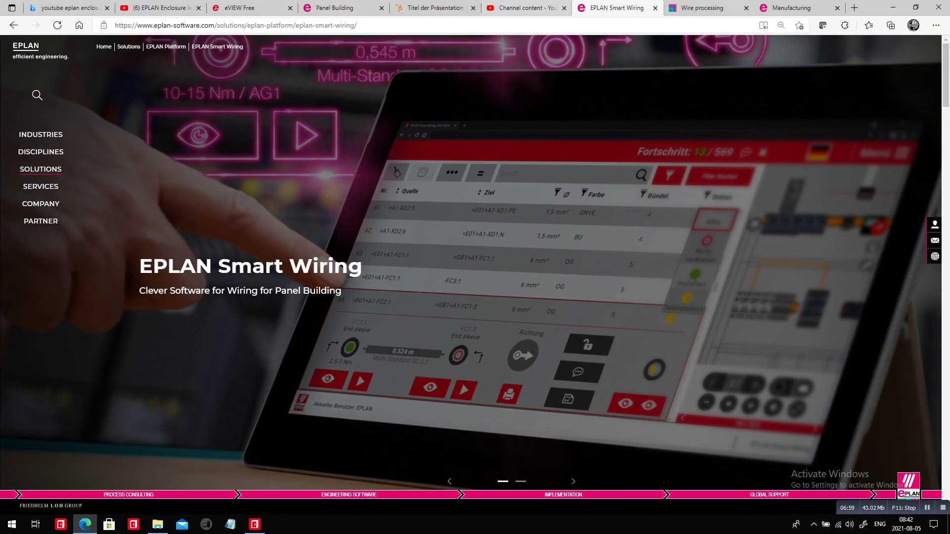
click(707, 8)
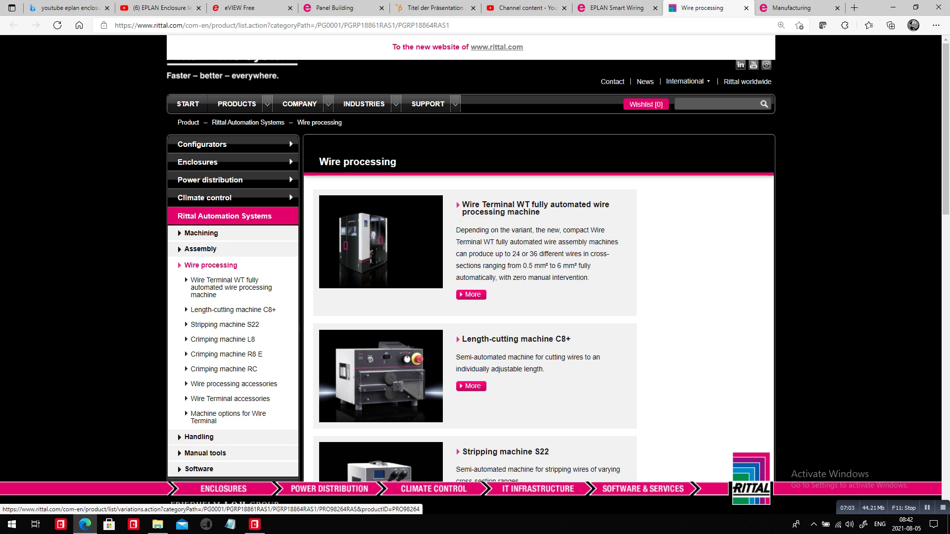
scroll(475, 277, down, 4)
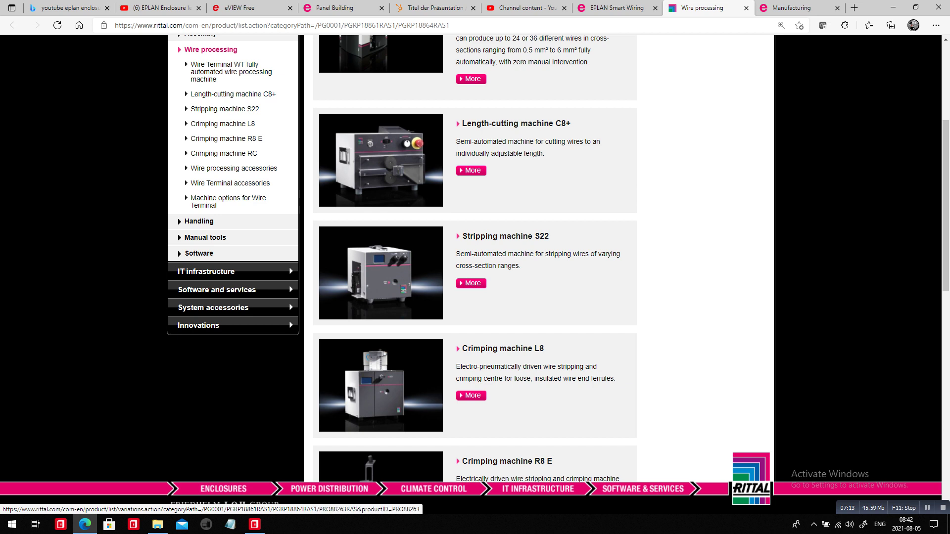
scroll(475, 277, down, 4)
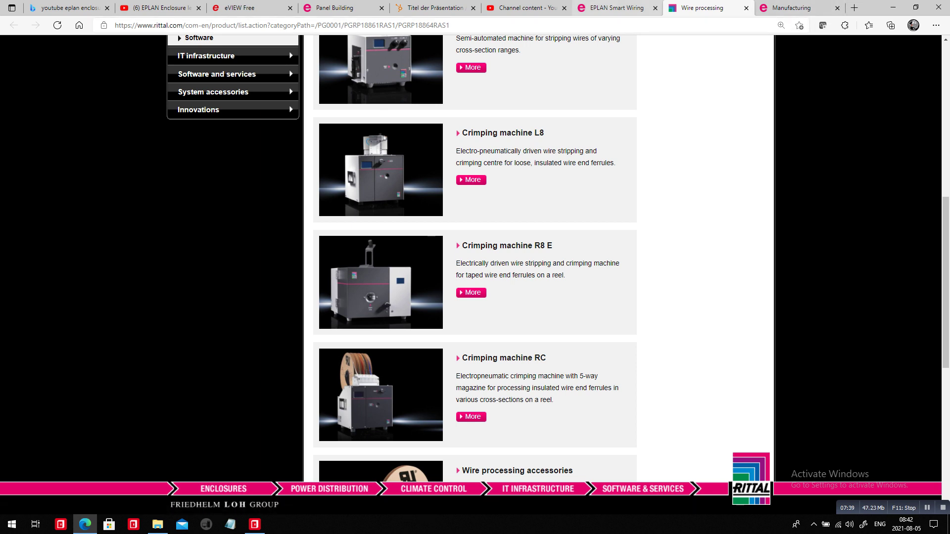
click(613, 7)
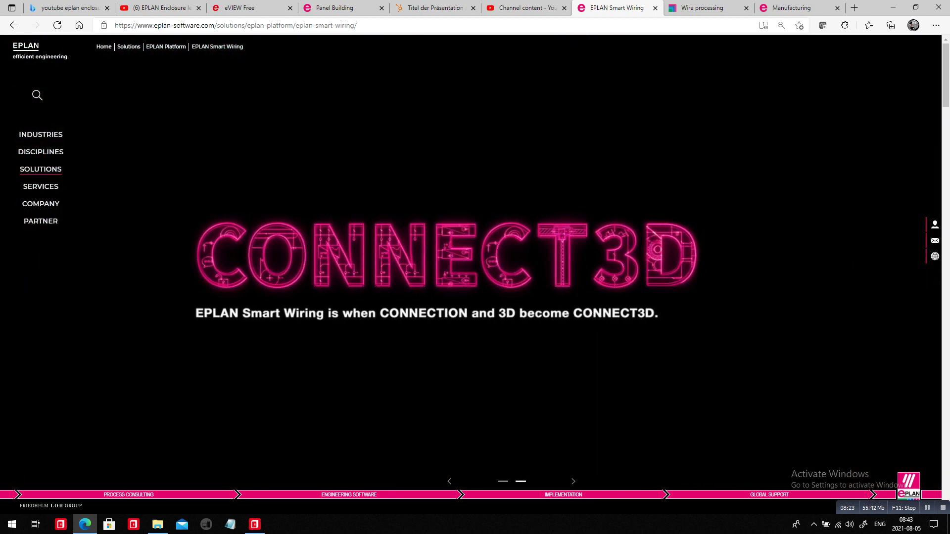
click(702, 7)
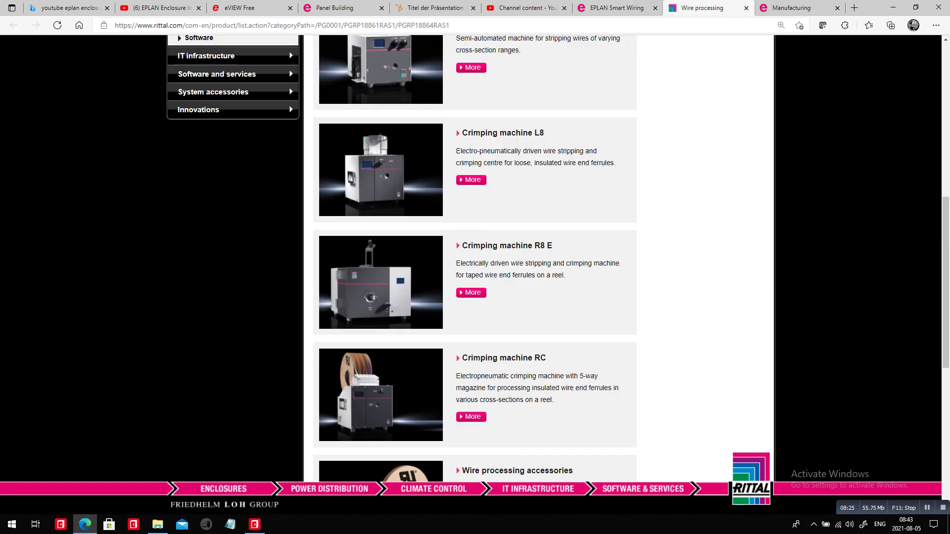